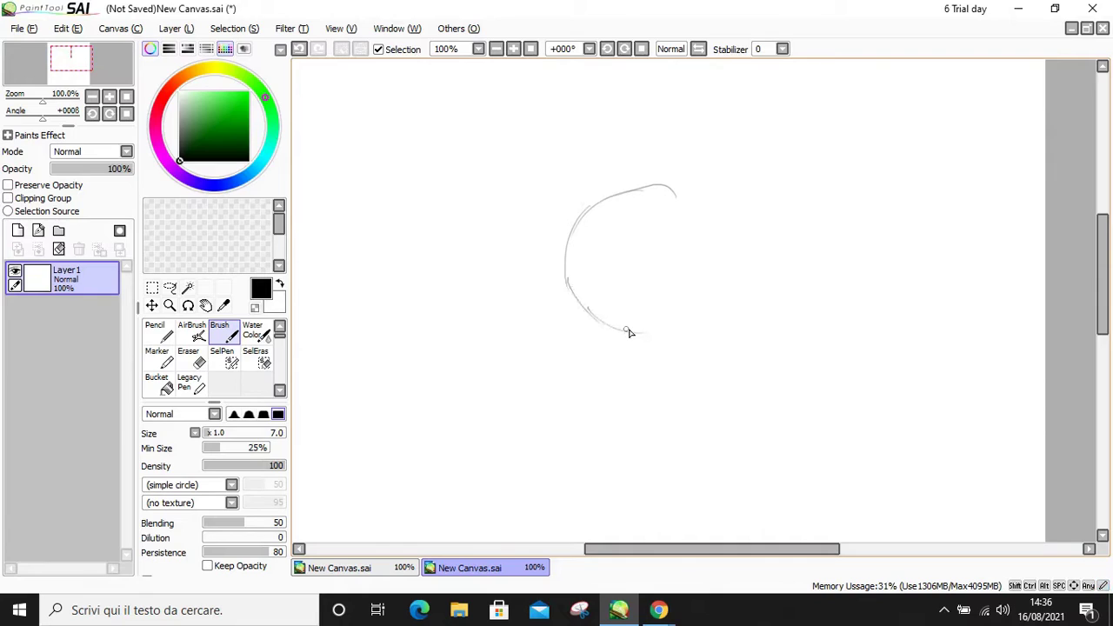
# Step: Close the upper front of the round head outline and sketch the pointed upper muzzle extending from it
pyautogui.moveTo(653, 184); pyautogui.dragTo(700, 226)
pyautogui.hotkey('ctrl', '+')
pyautogui.press('Right')
pyautogui.press('Right')
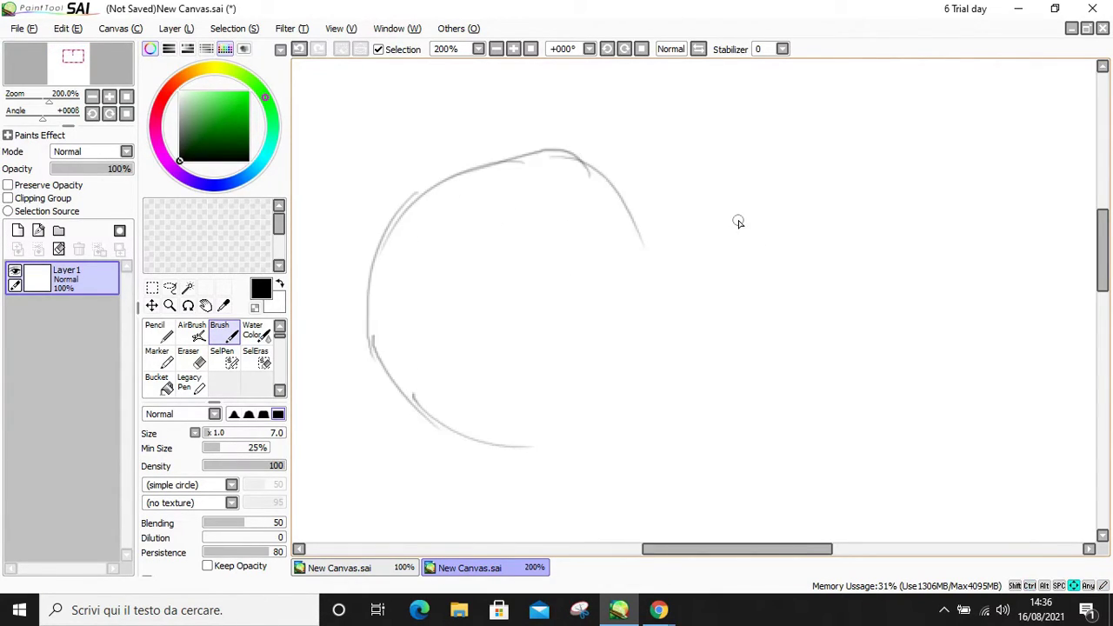
pyautogui.moveTo(612, 252)
pyautogui.mouseDown()
pyautogui.moveTo(621, 297)
pyautogui.moveTo(690, 236)
pyautogui.moveTo(765, 280)
pyautogui.moveTo(823, 358)
pyautogui.moveTo(748, 348)
pyautogui.moveTo(626, 368)
pyautogui.moveTo(560, 357)
pyautogui.mouseUp()
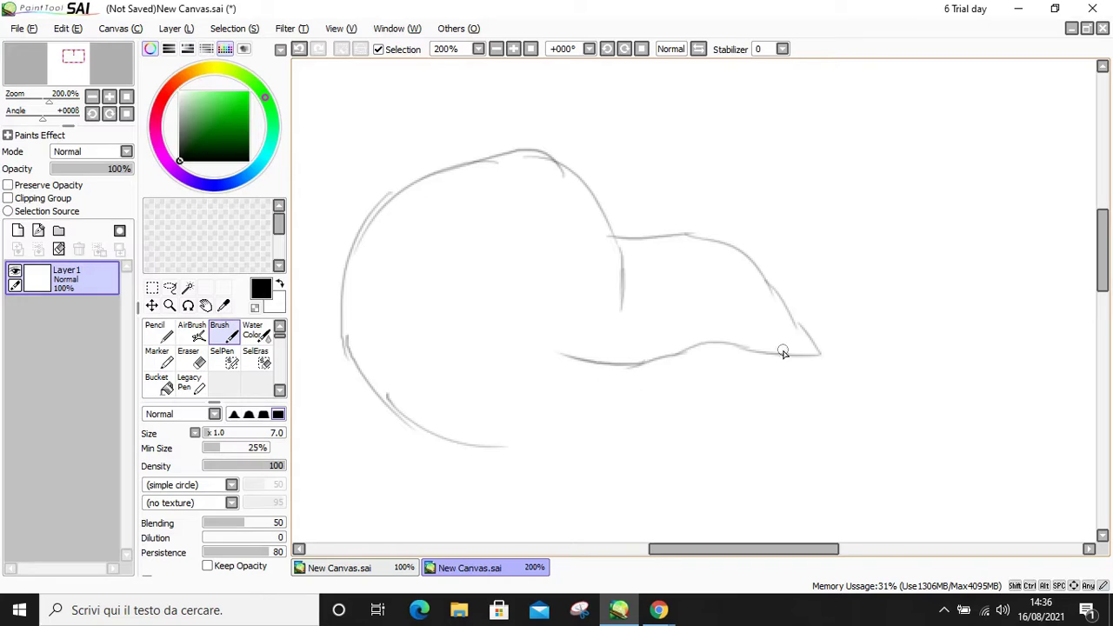
# Step: Sketch the facial details: short nostril lines on the muzzle, the far eye on the brow, and the round near eye with its lid
pyautogui.moveTo(644, 281); pyautogui.dragTo(687, 297)
pyautogui.moveTo(580, 196); pyautogui.dragTo(696, 240)
pyautogui.moveTo(615, 231); pyautogui.dragTo(656, 224)
pyautogui.moveTo(534, 256)
pyautogui.mouseDown()
pyautogui.moveTo(521, 208)
pyautogui.moveTo(488, 205)
pyautogui.moveTo(456, 237)
pyautogui.moveTo(497, 219)
pyautogui.moveTo(529, 245)
pyautogui.mouseUp()
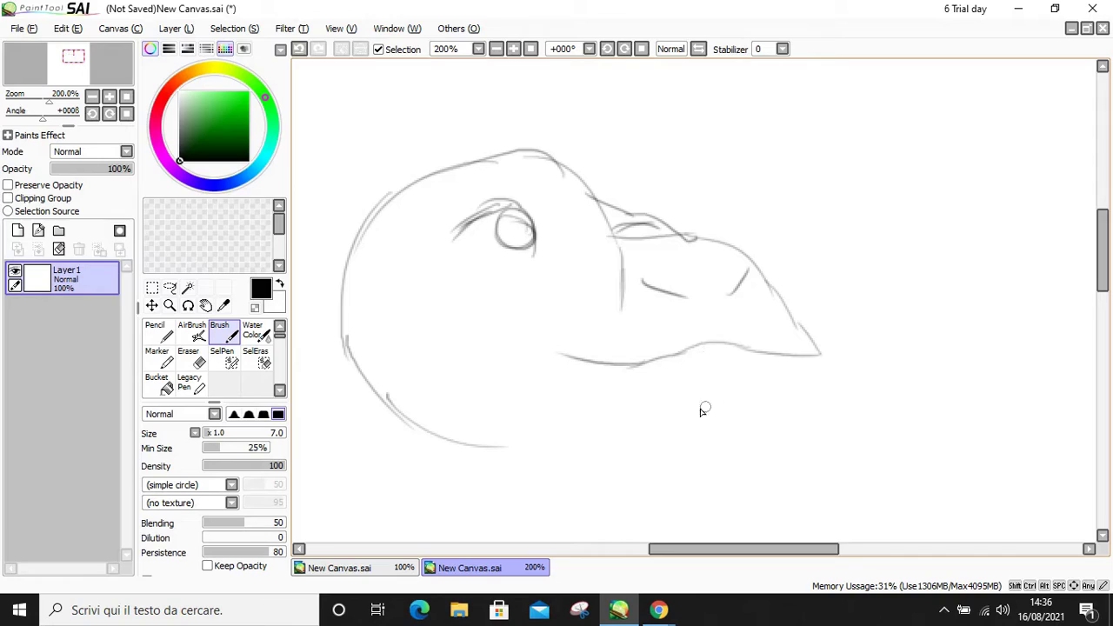
pyautogui.moveTo(624, 364); pyautogui.dragTo(687, 434)
pyautogui.moveTo(817, 352); pyautogui.dragTo(788, 408)
pyautogui.hotkey('ctrl', 'z')
pyautogui.hotkey('ctrl', 'x')
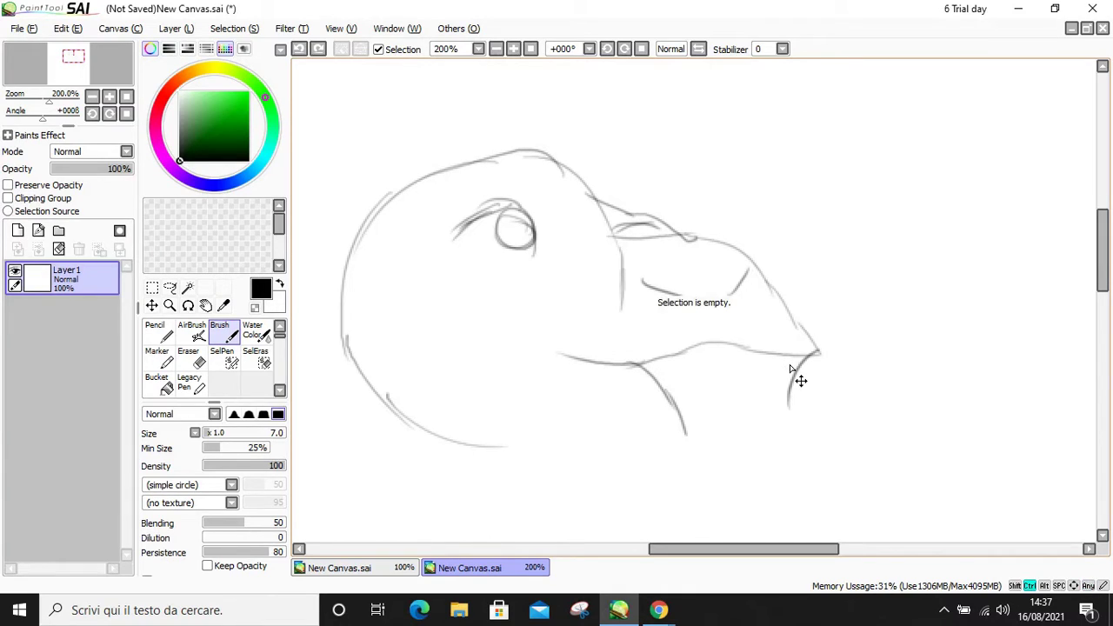
pyautogui.hotkey('ctrl', 'z')
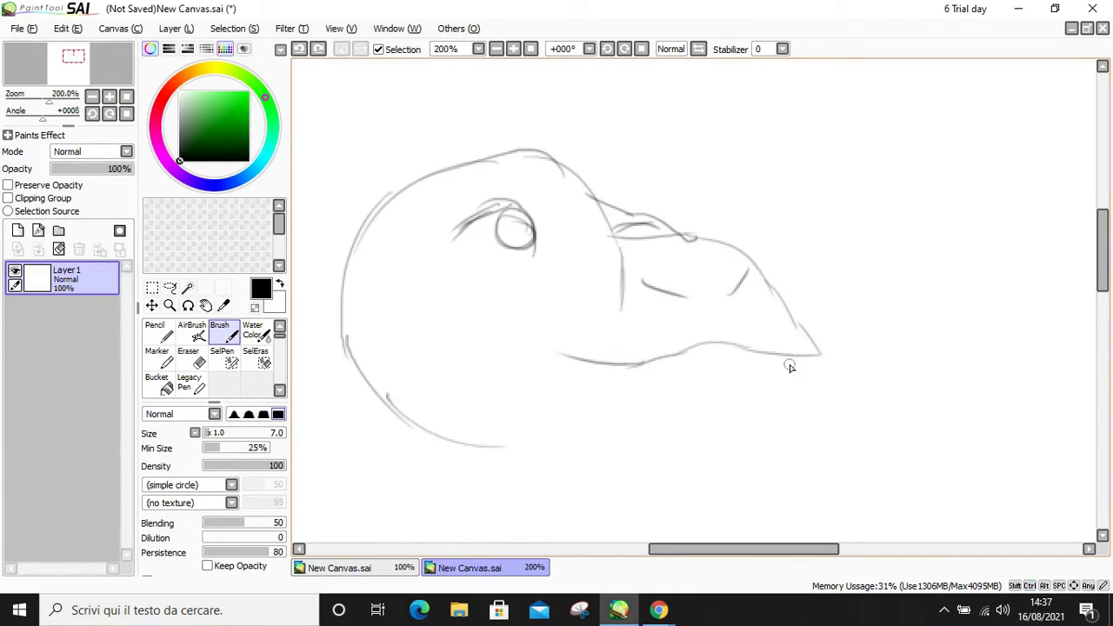
# Step: Draw the open mouth with a large protruding tongue, a lower jaw line, jagged upper teeth and a front edge
pyautogui.moveTo(639, 364)
pyautogui.mouseDown()
pyautogui.moveTo(673, 423)
pyautogui.moveTo(768, 410)
pyautogui.moveTo(888, 448)
pyautogui.moveTo(858, 472)
pyautogui.moveTo(672, 460)
pyautogui.moveTo(717, 458)
pyautogui.moveTo(679, 437)
pyautogui.mouseUp()
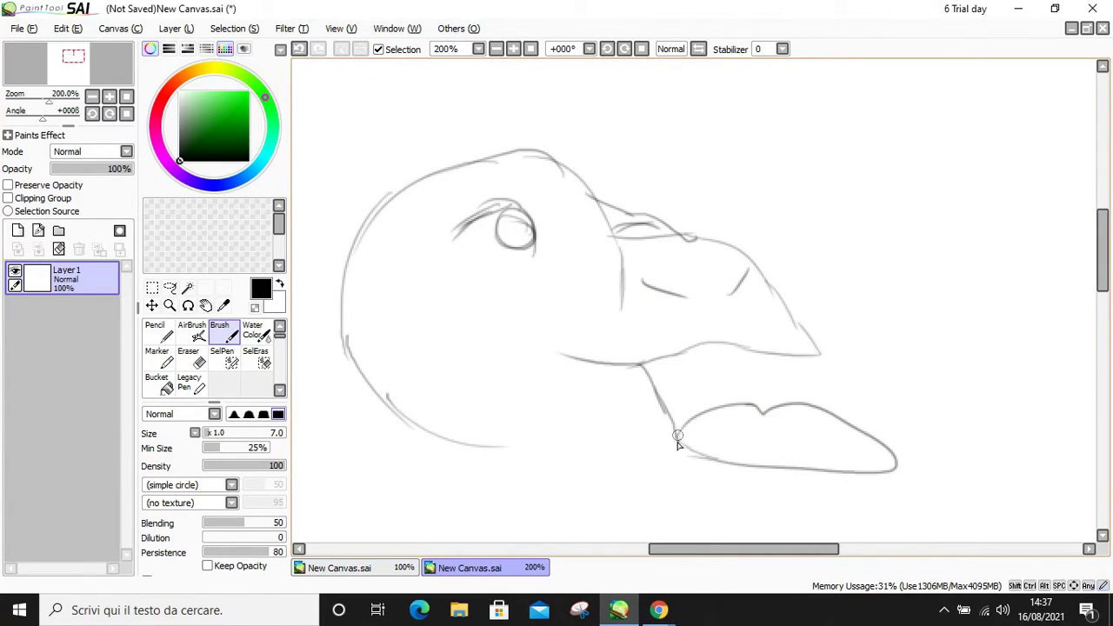
pyautogui.moveTo(825, 473)
pyautogui.mouseDown()
pyautogui.moveTo(754, 487)
pyautogui.moveTo(596, 489)
pyautogui.mouseUp()
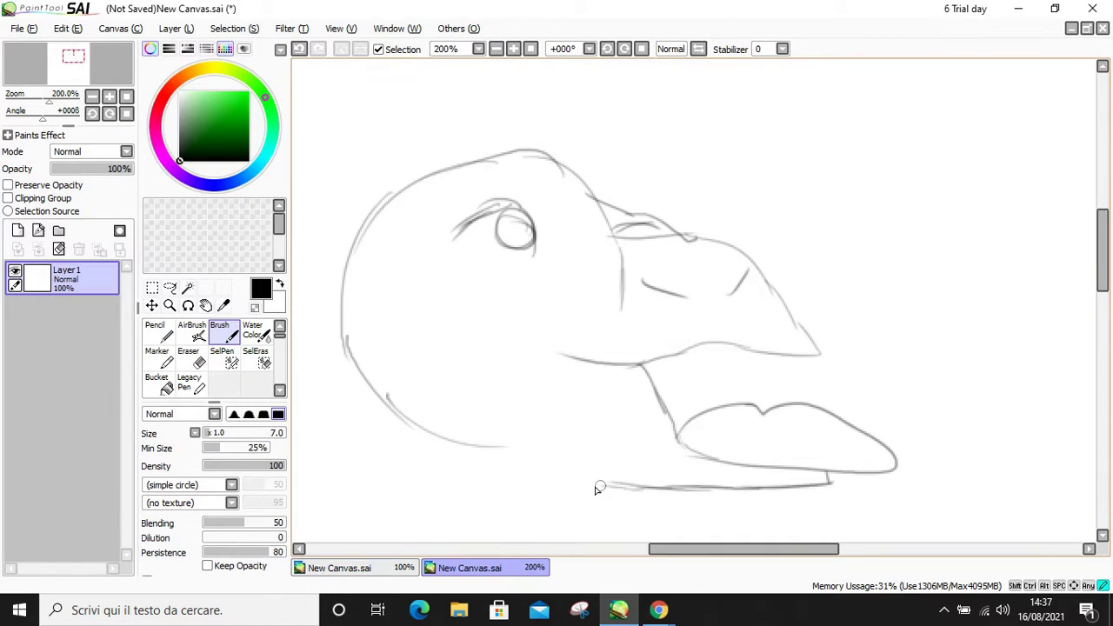
pyautogui.moveTo(659, 367); pyautogui.dragTo(671, 370)
pyautogui.moveTo(758, 372); pyautogui.dragTo(820, 356)
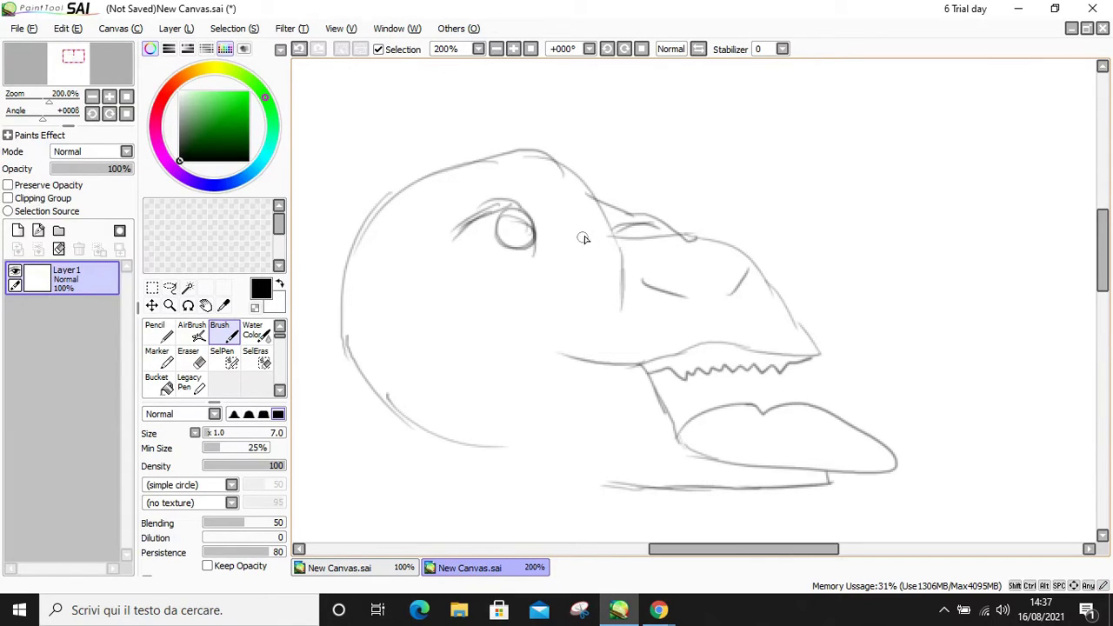
pyautogui.scroll(2, 765, 400)
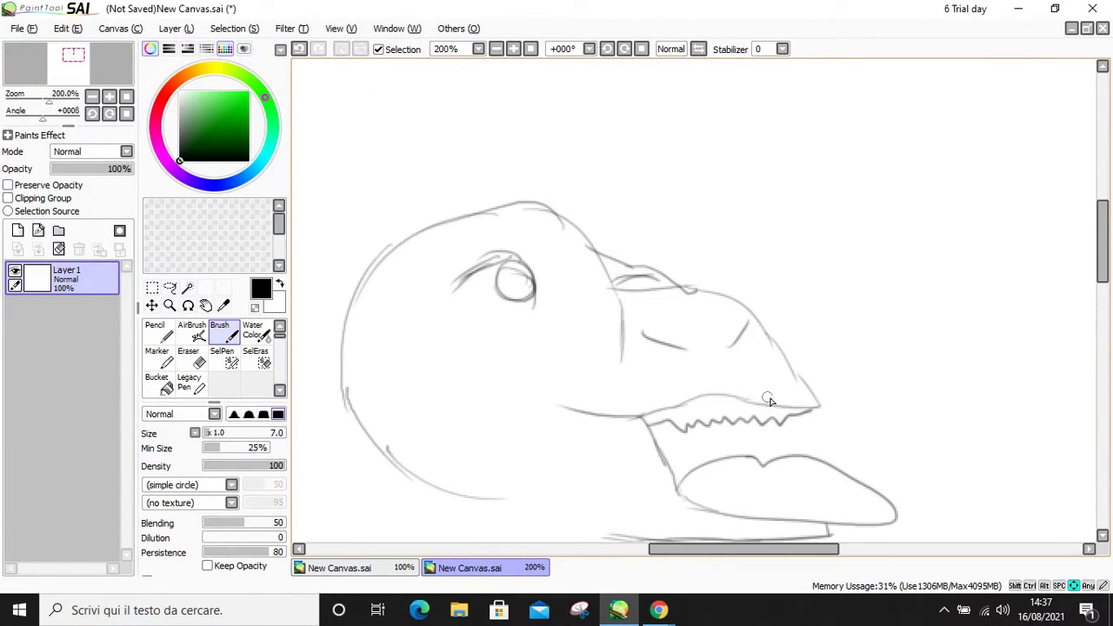
pyautogui.moveTo(817, 405); pyautogui.dragTo(810, 426)
# Step: Draw the large rounded far ear rising from the brow and curving back down to the muzzle
pyautogui.scroll(1, 652, 285)
pyautogui.moveTo(588, 267)
pyautogui.mouseDown()
pyautogui.moveTo(702, 263)
pyautogui.moveTo(764, 210)
pyautogui.moveTo(800, 120)
pyautogui.mouseUp()
pyautogui.moveTo(799, 120); pyautogui.dragTo(713, 262)
pyautogui.moveTo(751, 219); pyautogui.dragTo(681, 296)
pyautogui.moveTo(735, 252)
pyautogui.mouseDown()
pyautogui.moveTo(777, 141)
pyautogui.moveTo(896, 292)
pyautogui.moveTo(856, 317)
pyautogui.moveTo(740, 327)
pyautogui.mouseUp()
# Step: Draw the long drooping near ear extending from the back of the head with a rounded tip
pyautogui.hscroll(-1, 677, 334)
pyautogui.hscroll(-2, 677, 334)
pyautogui.moveTo(653, 264)
pyautogui.mouseDown()
pyautogui.moveTo(476, 415)
pyautogui.moveTo(390, 450)
pyautogui.moveTo(525, 426)
pyautogui.moveTo(576, 396)
pyautogui.mouseUp()
pyautogui.scroll(-3, 496, 422)
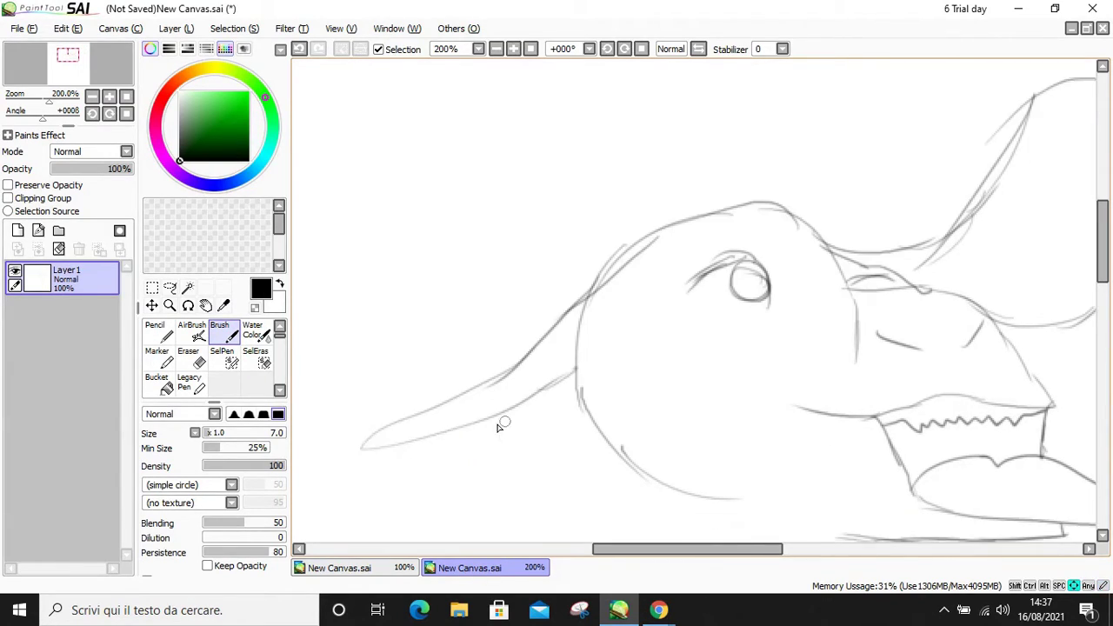
pyautogui.moveTo(361, 365)
pyautogui.mouseDown()
pyautogui.moveTo(464, 450)
pyautogui.moveTo(528, 403)
pyautogui.moveTo(576, 329)
pyautogui.moveTo(457, 452)
pyautogui.moveTo(367, 443)
pyautogui.moveTo(362, 388)
pyautogui.moveTo(344, 377)
pyautogui.moveTo(530, 319)
pyautogui.moveTo(574, 292)
pyautogui.mouseUp()
# Step: Refine the eyelids of both eyes and add two small pointed horns on top of the head
pyautogui.press('Right')
pyautogui.press('Right')
pyautogui.press('Right')
pyautogui.press('Right')
pyautogui.press('Right')
pyautogui.press('Up')
pyautogui.press('Up')
pyautogui.press('Up')
pyautogui.press('Up')
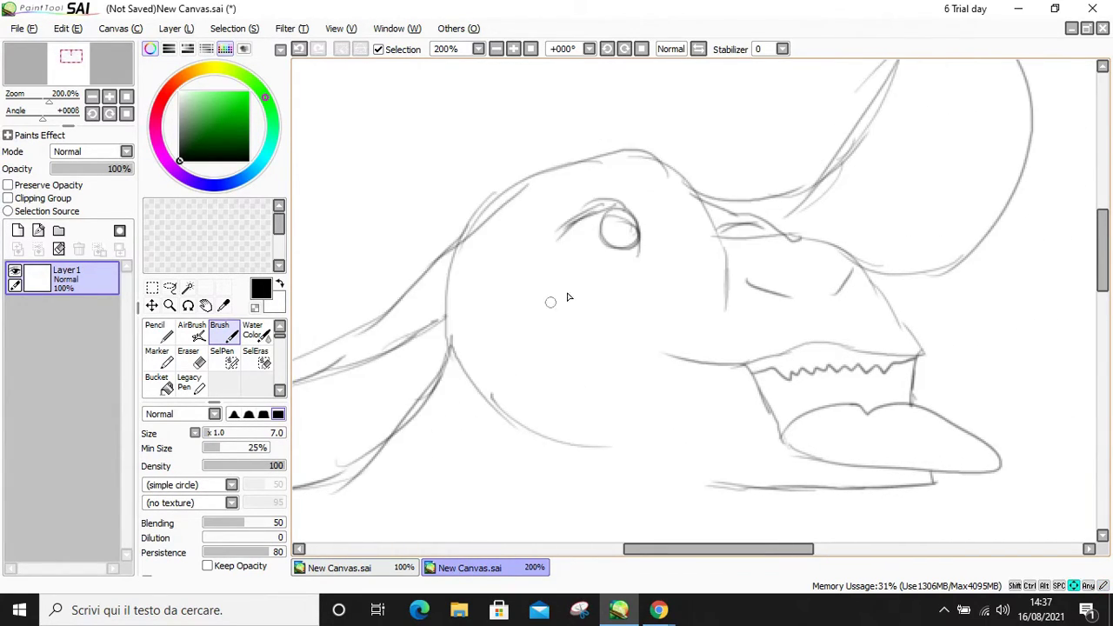
pyautogui.moveTo(630, 314)
pyautogui.mouseDown()
pyautogui.moveTo(614, 275)
pyautogui.moveTo(579, 272)
pyautogui.moveTo(569, 295)
pyautogui.moveTo(584, 268)
pyautogui.moveTo(643, 296)
pyautogui.moveTo(606, 287)
pyautogui.moveTo(587, 296)
pyautogui.moveTo(632, 306)
pyautogui.moveTo(619, 287)
pyautogui.moveTo(611, 313)
pyautogui.mouseUp()
pyautogui.moveTo(727, 297)
pyautogui.mouseDown()
pyautogui.moveTo(758, 313)
pyautogui.moveTo(738, 309)
pyautogui.moveTo(732, 296)
pyautogui.moveTo(768, 307)
pyautogui.mouseUp()
pyautogui.moveTo(680, 254)
pyautogui.mouseDown()
pyautogui.moveTo(694, 228)
pyautogui.moveTo(718, 271)
pyautogui.mouseUp()
pyautogui.moveTo(589, 239)
pyautogui.mouseDown()
pyautogui.moveTo(577, 185)
pyautogui.moveTo(549, 231)
pyautogui.mouseUp()
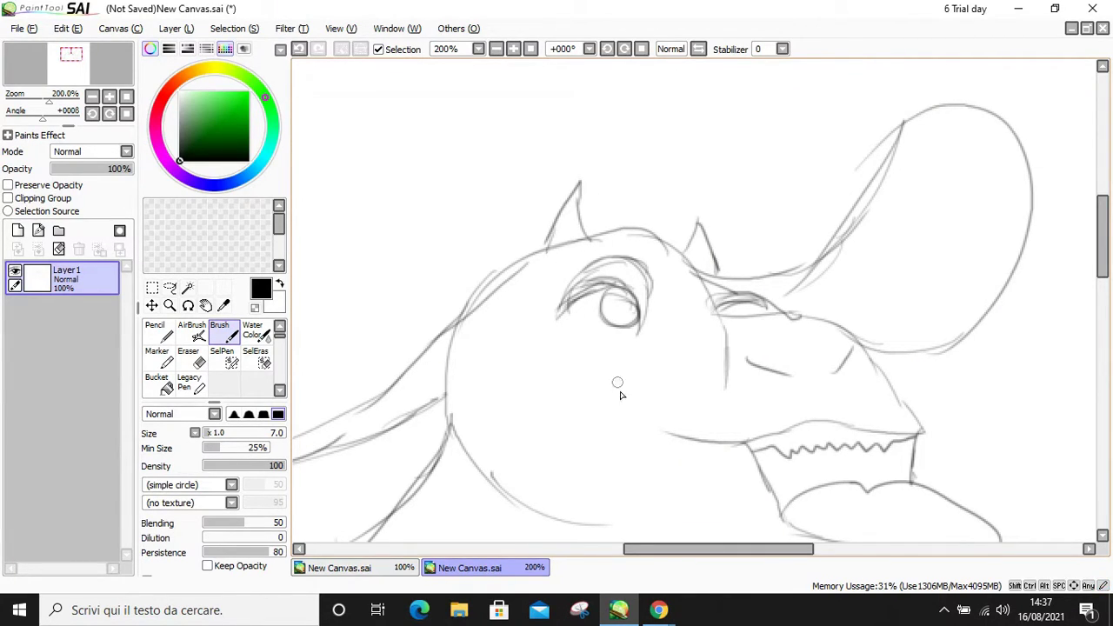
# Step: Connect the bottom of the head outline to the lower jaw with a wavy chin line
pyautogui.scroll(-5, 628, 476)
pyautogui.scroll(-2, 628, 478)
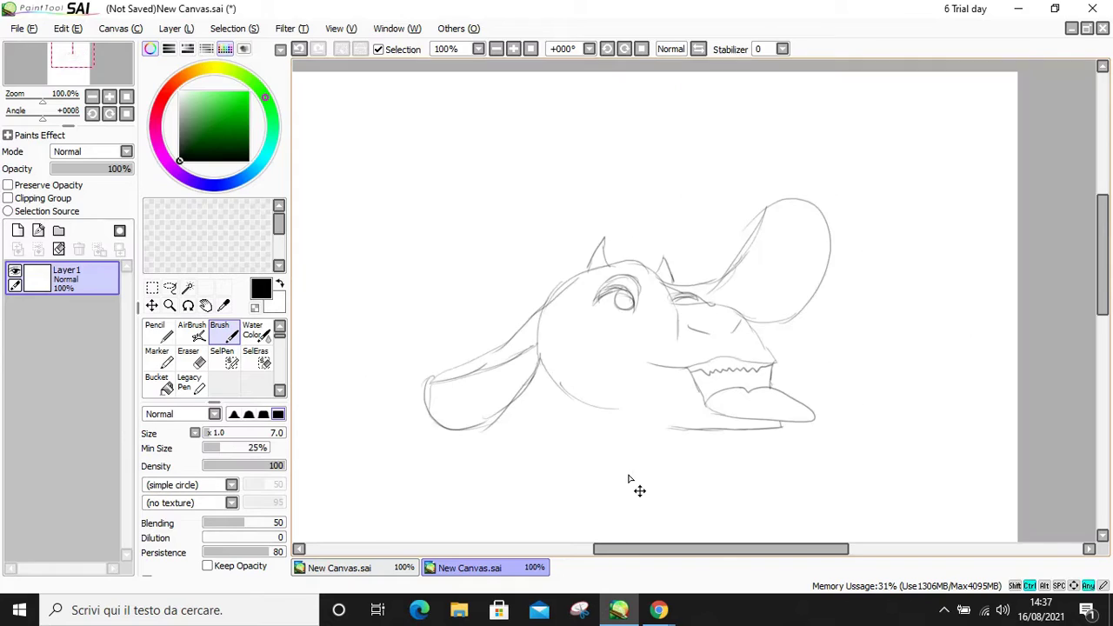
pyautogui.scroll(2, 629, 478)
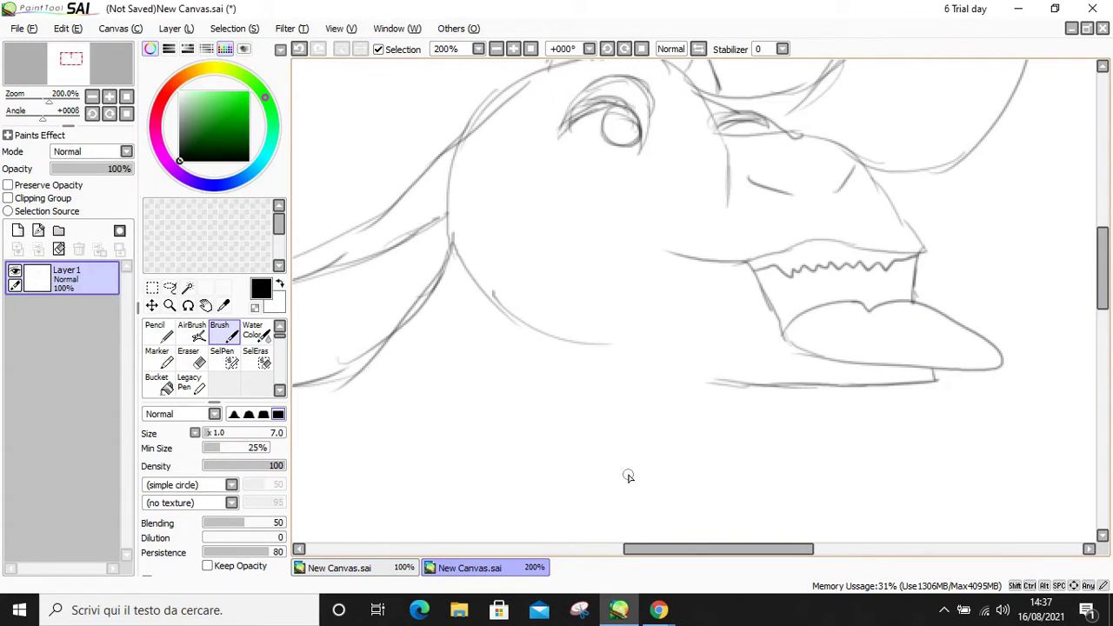
pyautogui.moveTo(600, 351); pyautogui.dragTo(718, 391)
# Step: Sketch the leg's curved front contour below the head and a rounded triangular foot at its base
pyautogui.scroll(-4, 658, 400)
pyautogui.scroll(-4, 731, 323)
pyautogui.moveTo(726, 233)
pyautogui.mouseDown()
pyautogui.moveTo(804, 391)
pyautogui.moveTo(776, 442)
pyautogui.mouseUp()
pyautogui.moveTo(809, 391); pyautogui.dragTo(756, 466)
pyautogui.press('Down')
pyautogui.press('Down')
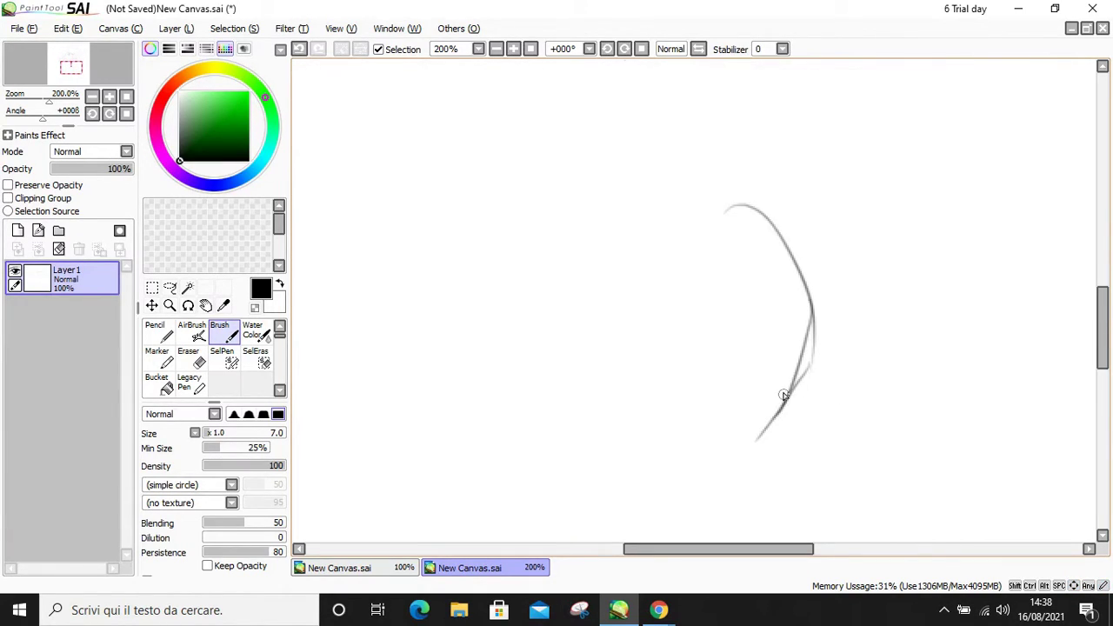
pyautogui.moveTo(797, 345); pyautogui.dragTo(880, 423)
pyautogui.moveTo(865, 396)
pyautogui.mouseDown()
pyautogui.moveTo(867, 438)
pyautogui.moveTo(712, 433)
pyautogui.moveTo(724, 353)
pyautogui.moveTo(834, 350)
pyautogui.moveTo(874, 375)
pyautogui.moveTo(898, 439)
pyautogui.mouseUp()
pyautogui.moveTo(804, 326)
pyautogui.mouseDown()
pyautogui.moveTo(741, 333)
pyautogui.moveTo(884, 227)
pyautogui.moveTo(835, 294)
pyautogui.moveTo(758, 339)
pyautogui.mouseUp()
# Step: Draw the leg's back contour down to the heel, undo the last stroke and redraw the heel with a lower, longer base line
pyautogui.scroll(3, 752, 292)
pyautogui.moveTo(638, 246)
pyautogui.mouseDown()
pyautogui.moveTo(679, 299)
pyautogui.moveTo(712, 414)
pyautogui.moveTo(643, 466)
pyautogui.moveTo(607, 514)
pyautogui.moveTo(721, 535)
pyautogui.mouseUp()
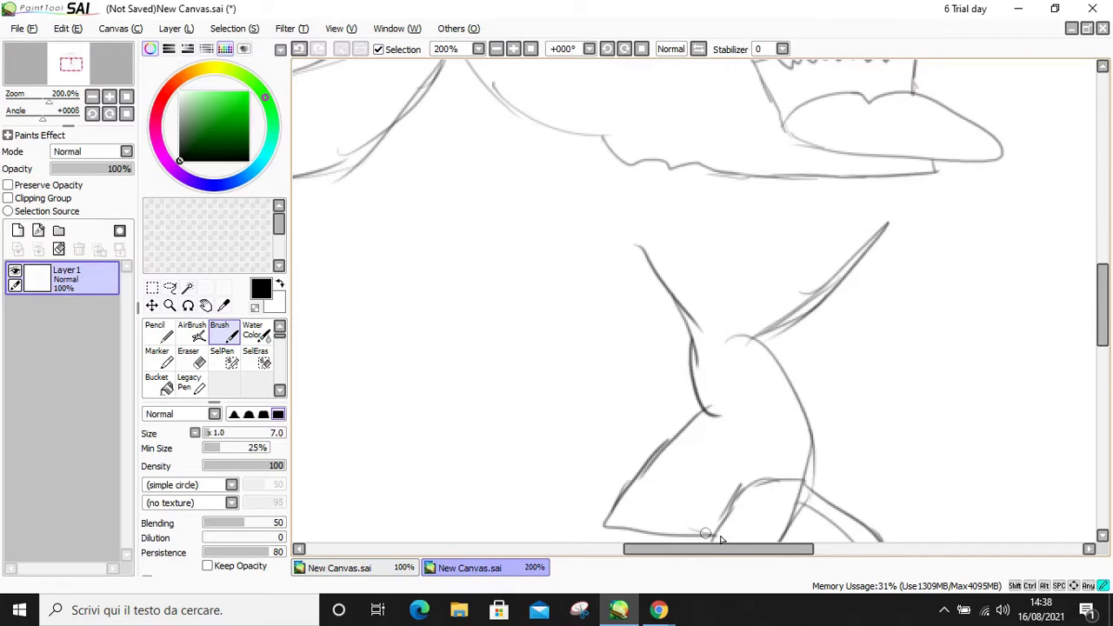
pyautogui.scroll(-3, 666, 527)
pyautogui.hotkey('ctrl', 'z')
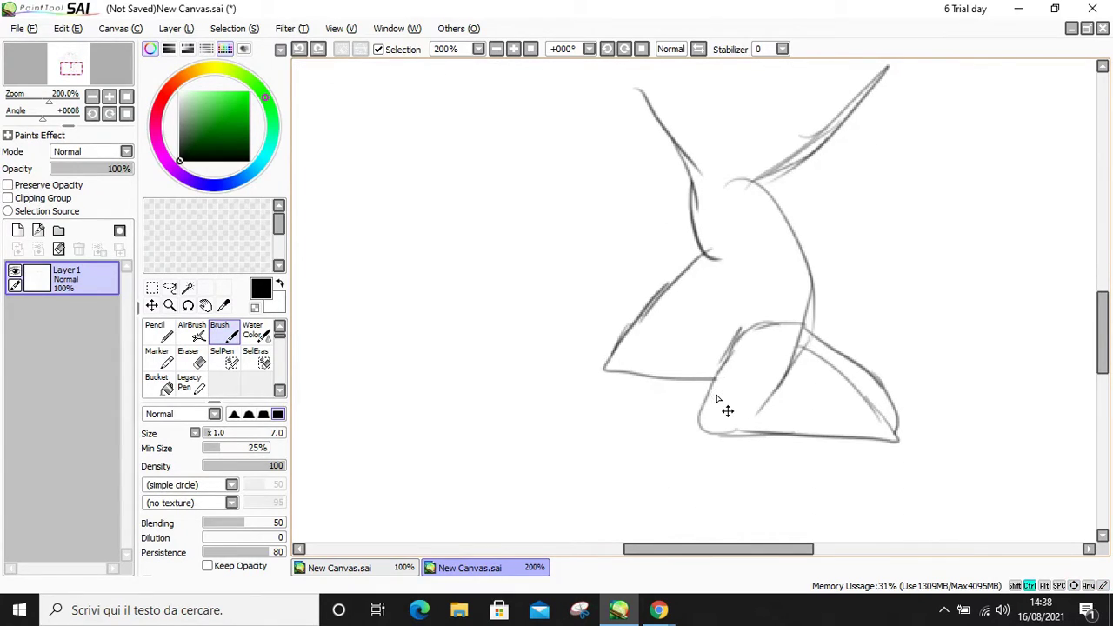
pyautogui.moveTo(698, 413)
pyautogui.mouseDown()
pyautogui.moveTo(572, 406)
pyautogui.moveTo(626, 335)
pyautogui.mouseUp()
pyautogui.scroll(2, 626, 348)
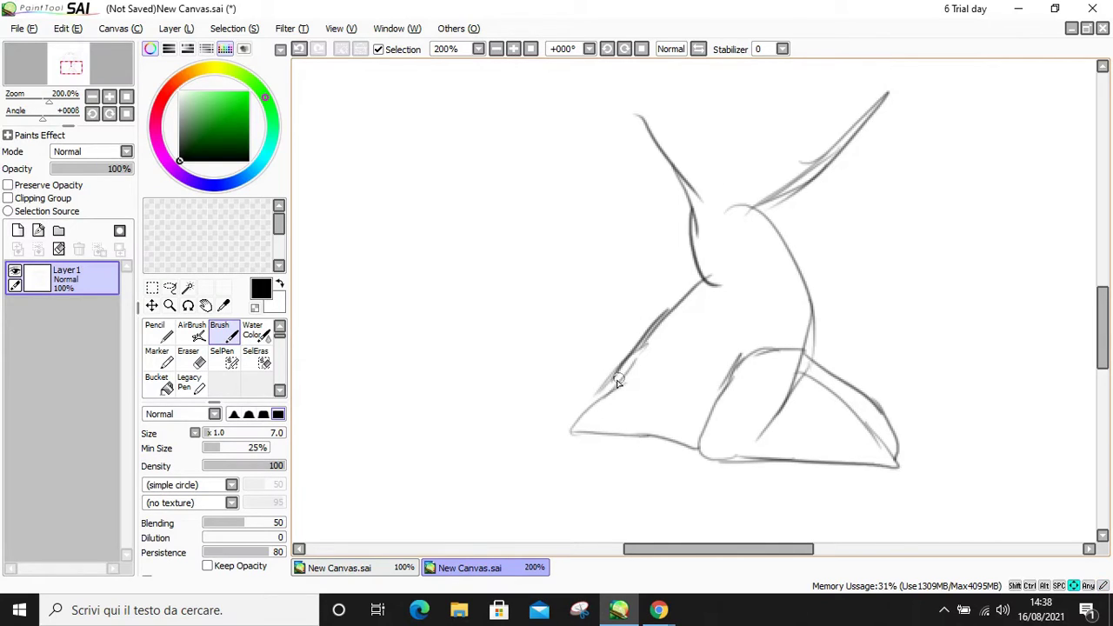
# Step: Erase the upper front contour of the leg with the Eraser and redraw it with the Brush as a smoother curve
pyautogui.click(189, 356)
pyautogui.moveTo(709, 343)
pyautogui.mouseDown()
pyautogui.moveTo(760, 280)
pyautogui.moveTo(829, 397)
pyautogui.moveTo(765, 365)
pyautogui.mouseUp()
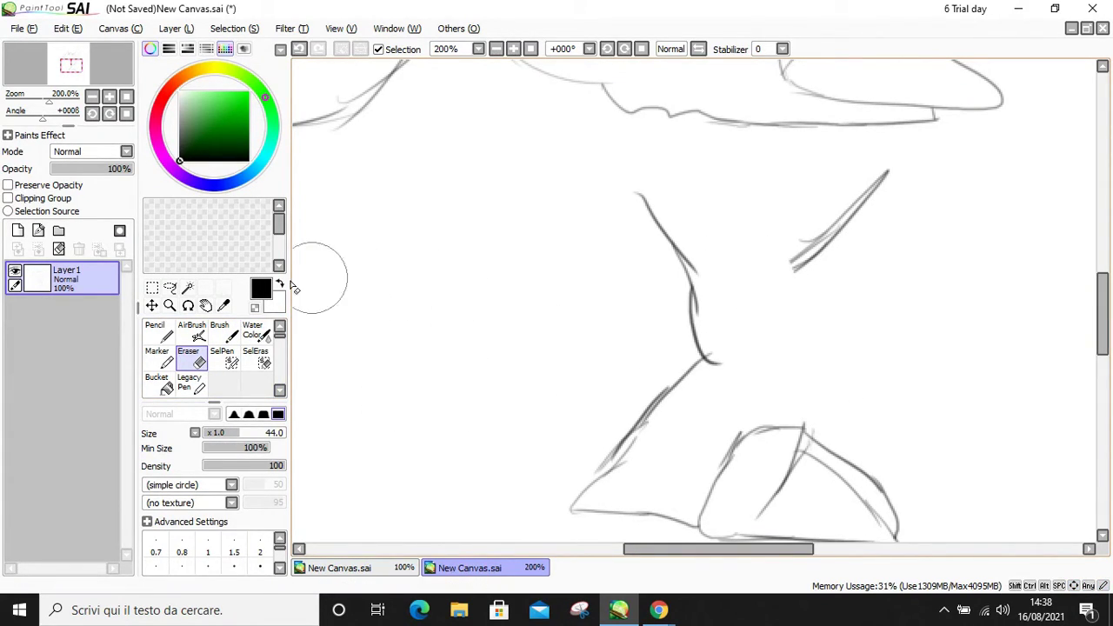
pyautogui.click(220, 330)
pyautogui.moveTo(789, 275)
pyautogui.mouseDown()
pyautogui.moveTo(761, 302)
pyautogui.moveTo(821, 374)
pyautogui.moveTo(817, 426)
pyautogui.mouseUp()
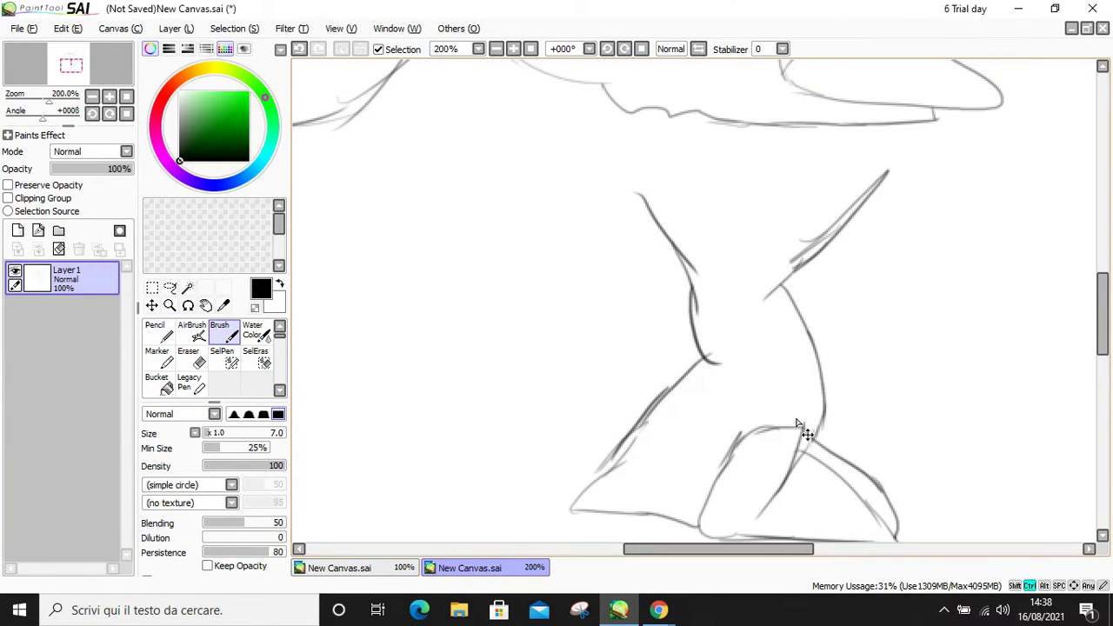
pyautogui.scroll(-3, 796, 420)
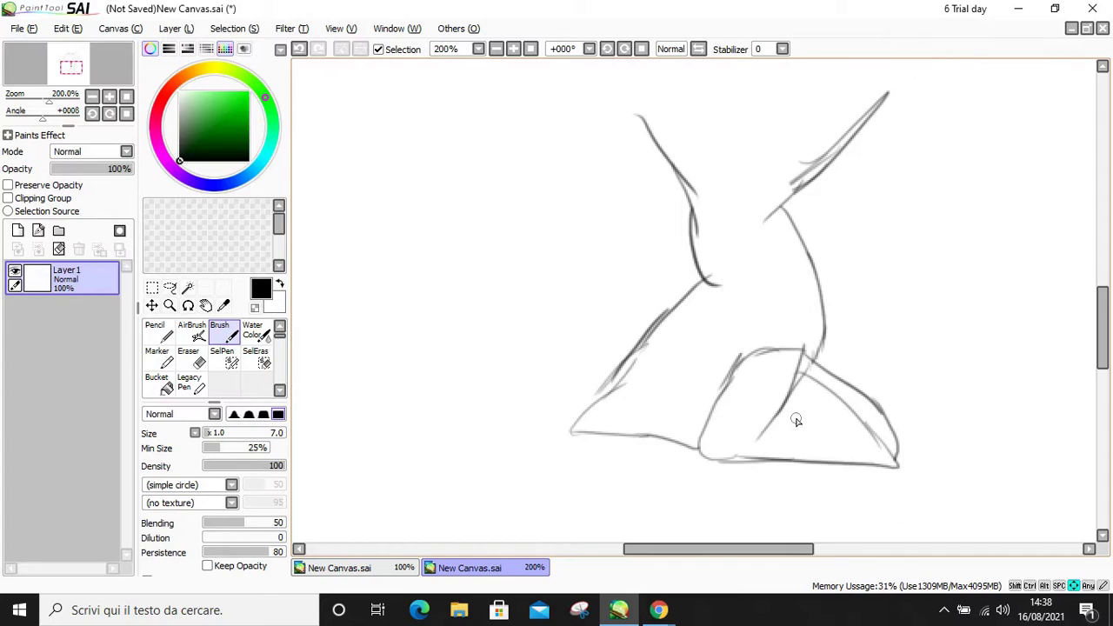
# Step: Erase the arched lines inside the foot and redraw a single diagonal toe division joined to the base line
pyautogui.click(191, 357)
pyautogui.moveTo(731, 339)
pyautogui.mouseDown()
pyautogui.moveTo(750, 374)
pyautogui.moveTo(733, 397)
pyautogui.moveTo(654, 414)
pyautogui.moveTo(661, 436)
pyautogui.moveTo(746, 461)
pyautogui.mouseUp()
pyautogui.press('b')
pyautogui.moveTo(813, 361); pyautogui.dragTo(739, 459)
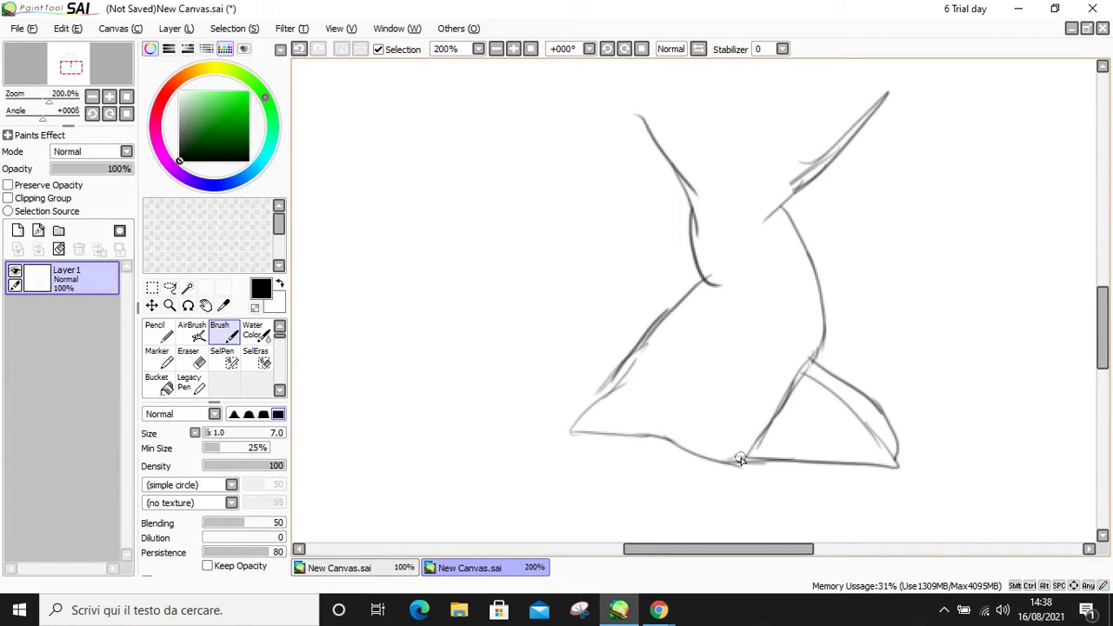
# Step: Switch to Chrome to check the YouTube Music tab and return to the PaintTool SAI drawing
pyautogui.moveTo(659, 609)
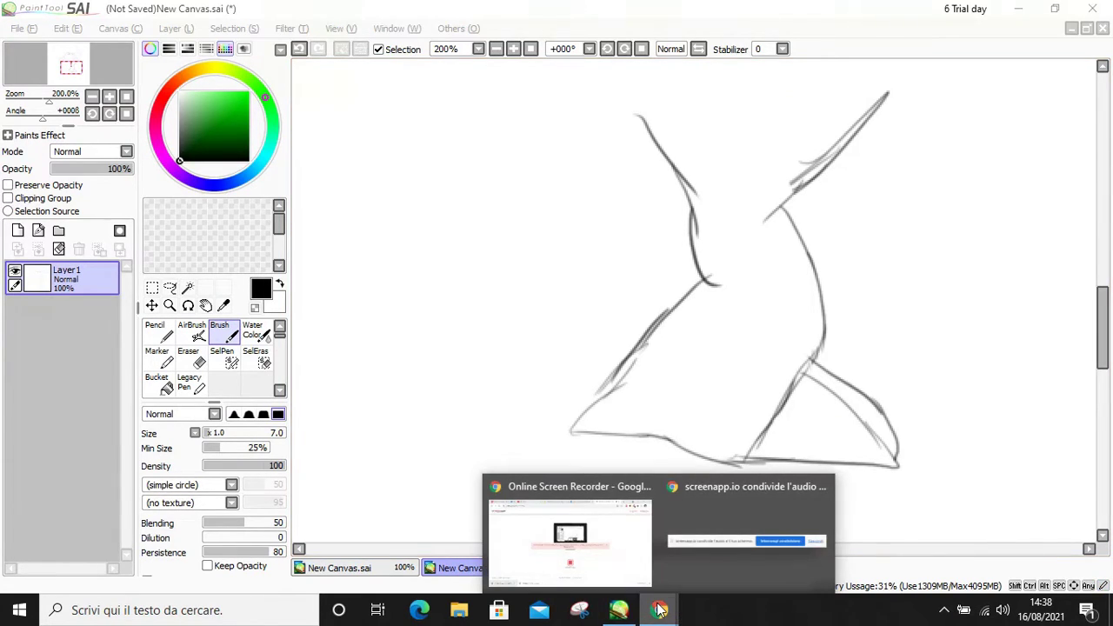
pyautogui.click(568, 559)
pyautogui.click(659, 610)
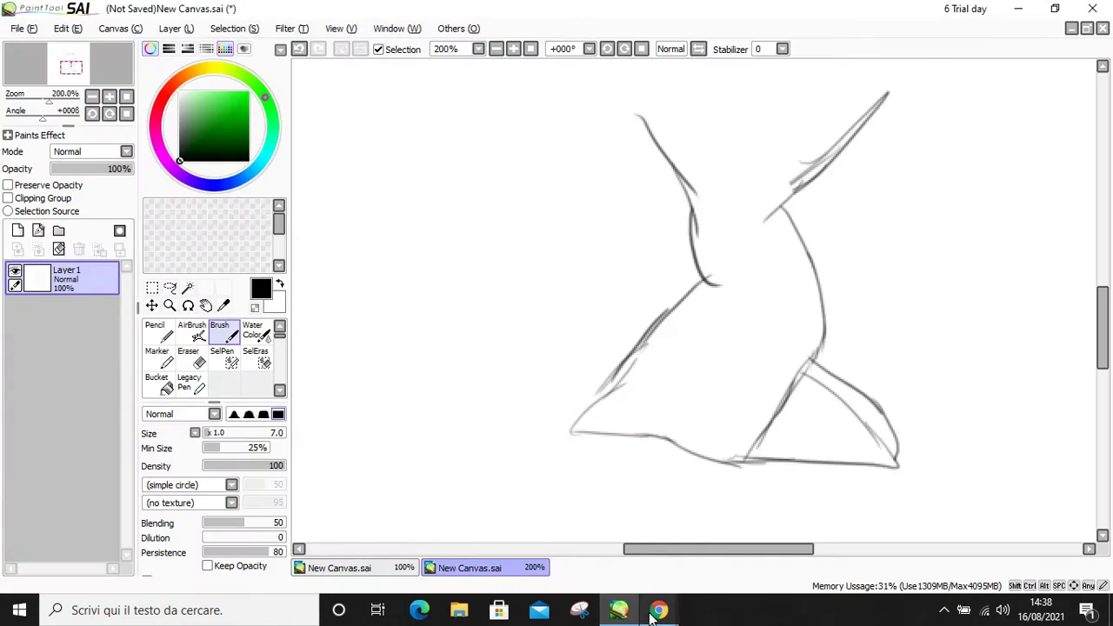
pyautogui.click(635, 548)
pyautogui.click(87, 13)
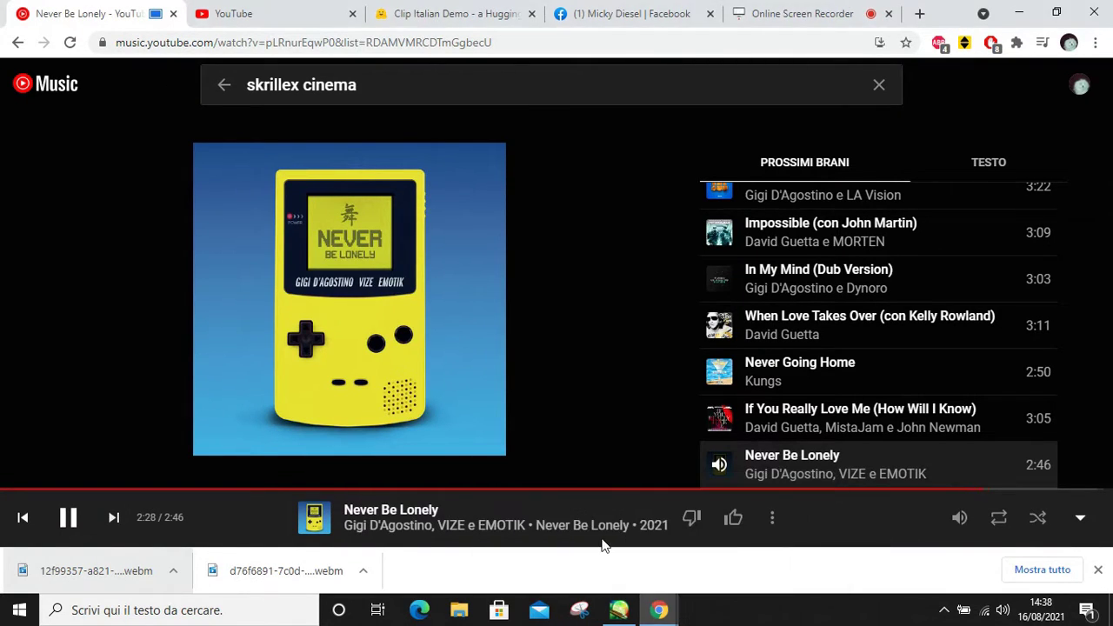
pyautogui.click(619, 611)
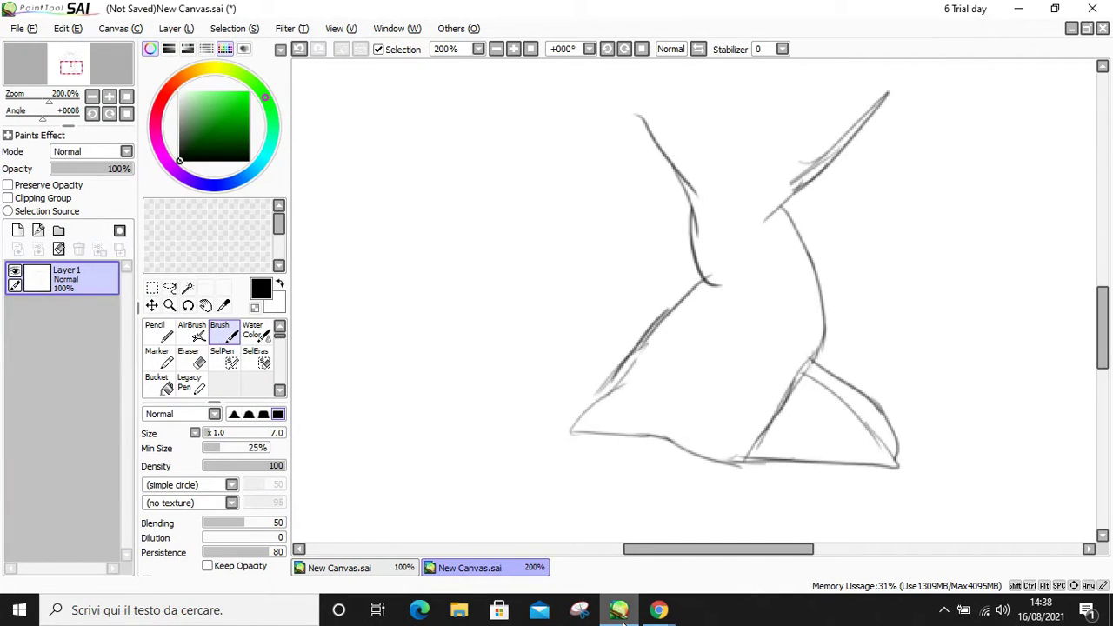
# Step: Draw a curved chest line across the top of the leg, rising to the lower jaw
pyautogui.scroll(5, 861, 294)
pyautogui.moveTo(887, 240)
pyautogui.mouseDown()
pyautogui.moveTo(777, 293)
pyautogui.moveTo(702, 312)
pyautogui.moveTo(640, 309)
pyautogui.mouseUp()
pyautogui.moveTo(778, 301)
pyautogui.mouseDown()
pyautogui.moveTo(813, 289)
pyautogui.moveTo(880, 246)
pyautogui.moveTo(816, 291)
pyautogui.moveTo(869, 257)
pyautogui.moveTo(833, 283)
pyautogui.moveTo(901, 228)
pyautogui.mouseUp()
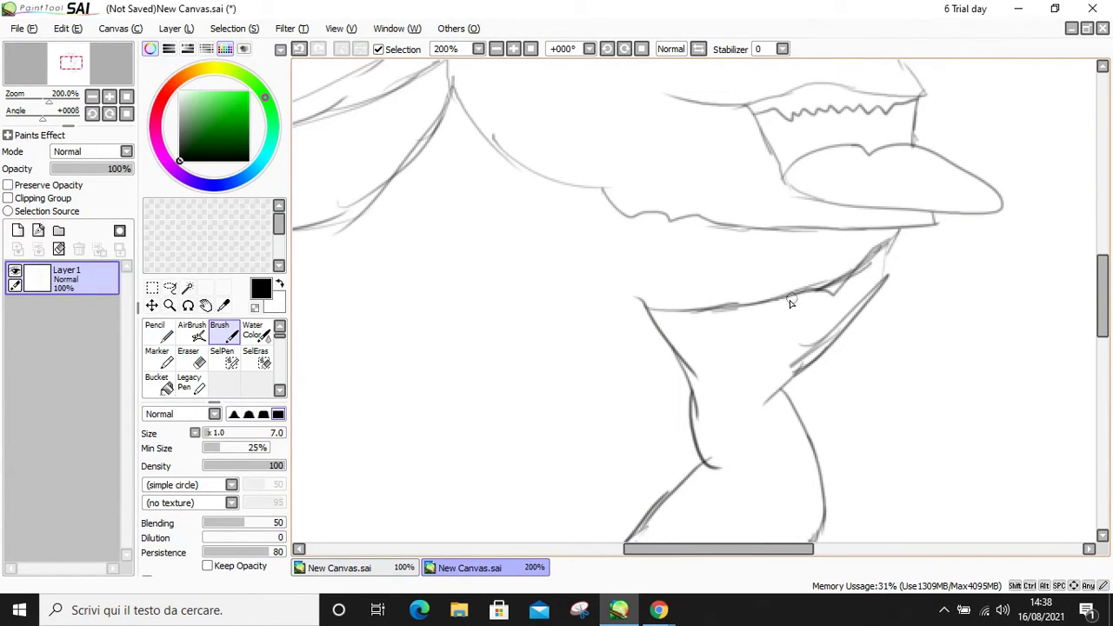
# Step: Draw the long curved belly line extending backward from the top of the leg
pyautogui.press('Right')
pyautogui.press('Right')
pyautogui.press('Right')
pyautogui.press('Right')
pyautogui.press('Right')
pyautogui.press('Right')
pyautogui.press('Right')
pyautogui.press('Right')
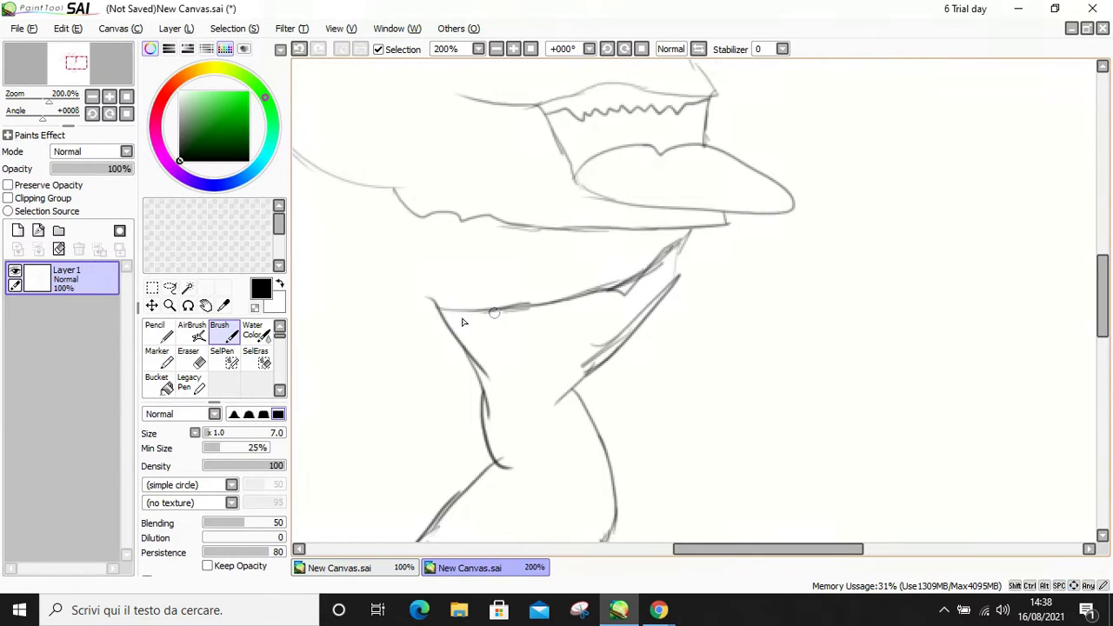
pyautogui.hscroll(-5, 500, 316)
pyautogui.moveTo(744, 364)
pyautogui.mouseDown()
pyautogui.moveTo(616, 409)
pyautogui.moveTo(377, 330)
pyautogui.moveTo(452, 403)
pyautogui.moveTo(530, 416)
pyautogui.mouseUp()
# Step: Switch to YouTube Music in Chrome, set the Transpose extension's playback speed to 120%, and return to the PaintTool SAI drawing
pyautogui.click(658, 609)
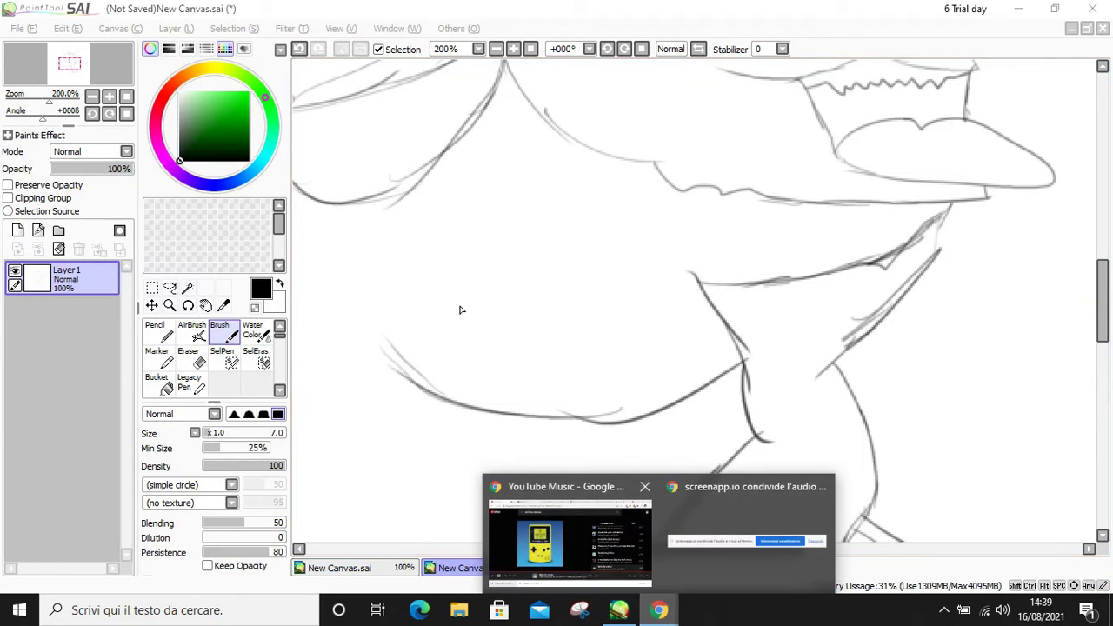
pyautogui.click(556, 548)
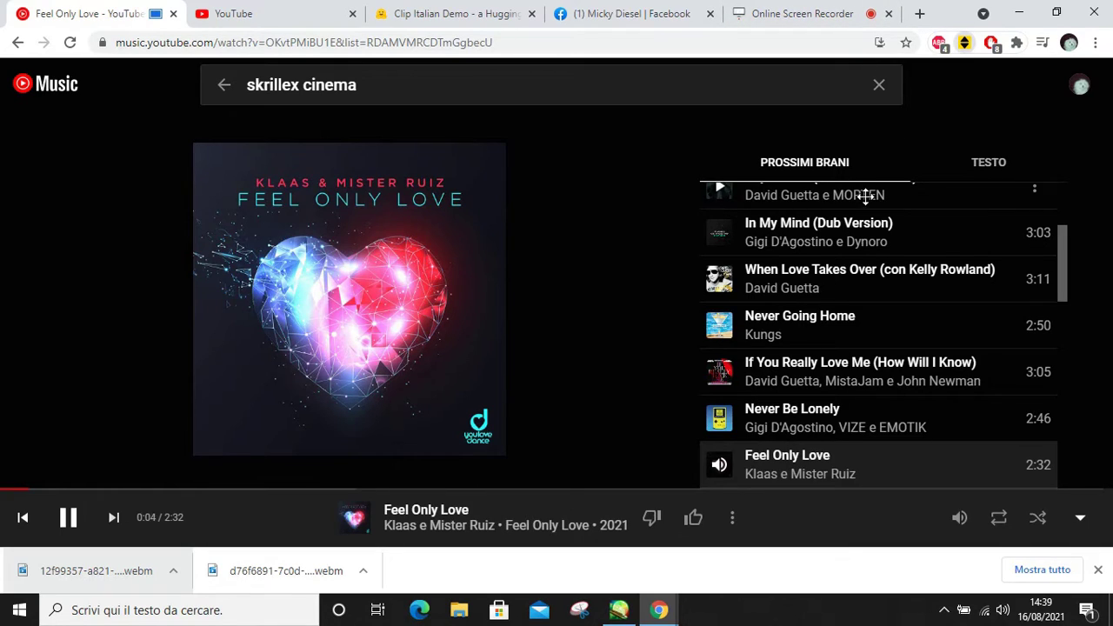
pyautogui.hotkey('alt', 't')
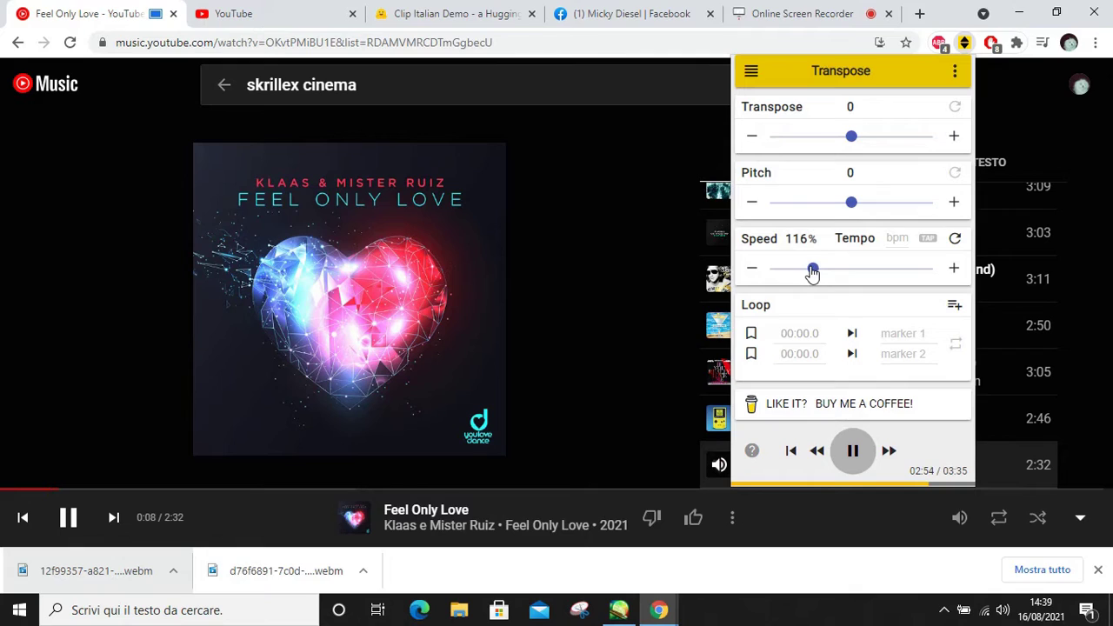
pyautogui.click(537, 91)
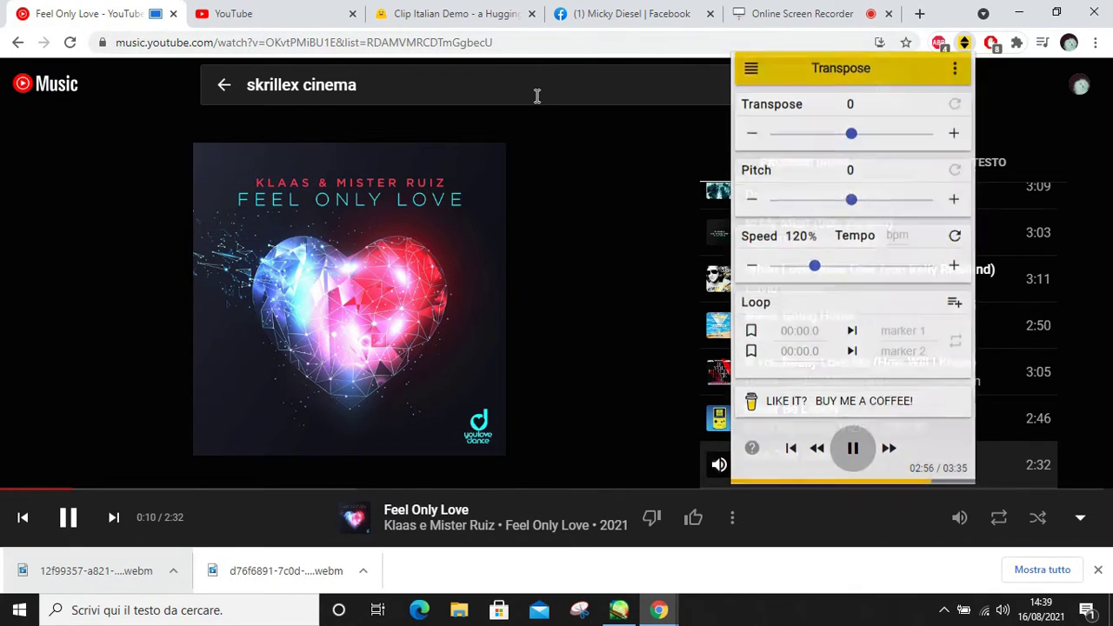
pyautogui.click(619, 611)
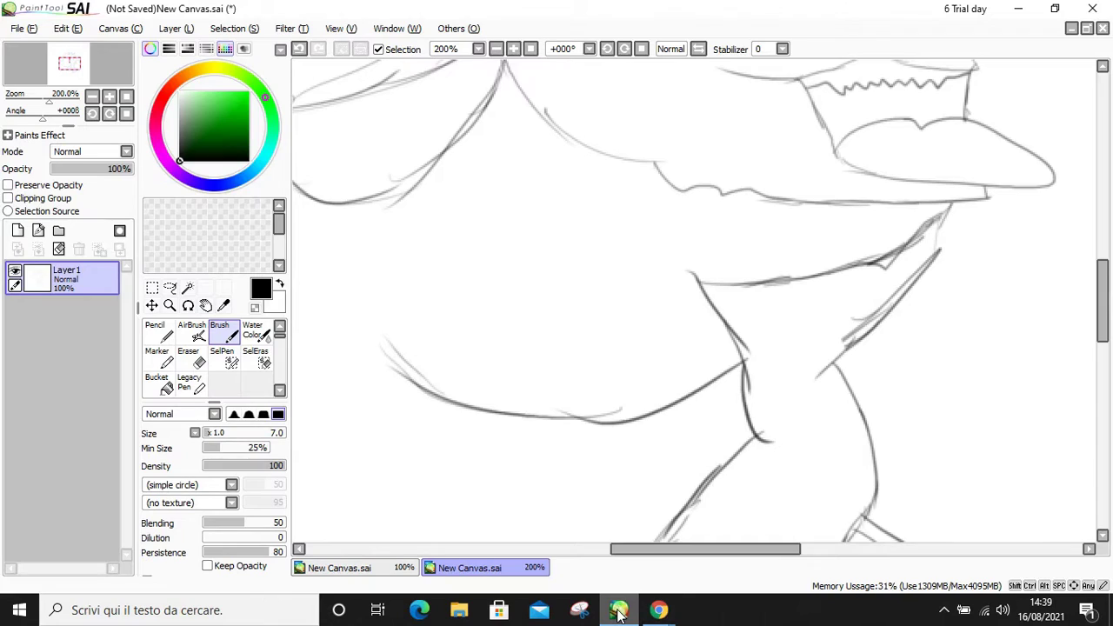
# Step: Erase the chest lines above the leg and redraw the chest as one curve from the jaw down to the leg top
pyautogui.click(188, 356)
pyautogui.moveTo(695, 280)
pyautogui.mouseDown()
pyautogui.moveTo(759, 285)
pyautogui.moveTo(725, 330)
pyautogui.moveTo(912, 248)
pyautogui.moveTo(839, 337)
pyautogui.moveTo(879, 316)
pyautogui.moveTo(934, 222)
pyautogui.moveTo(881, 319)
pyautogui.moveTo(817, 376)
pyautogui.mouseUp()
pyautogui.click(220, 331)
pyautogui.moveTo(731, 366); pyautogui.dragTo(870, 330)
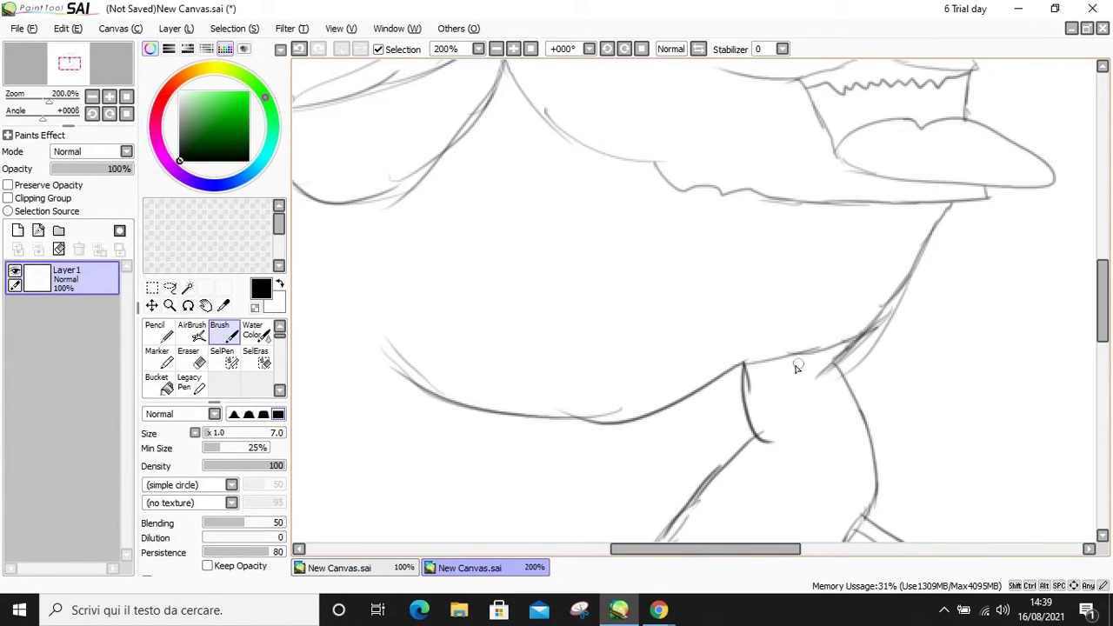
pyautogui.scroll(-3, 809, 379)
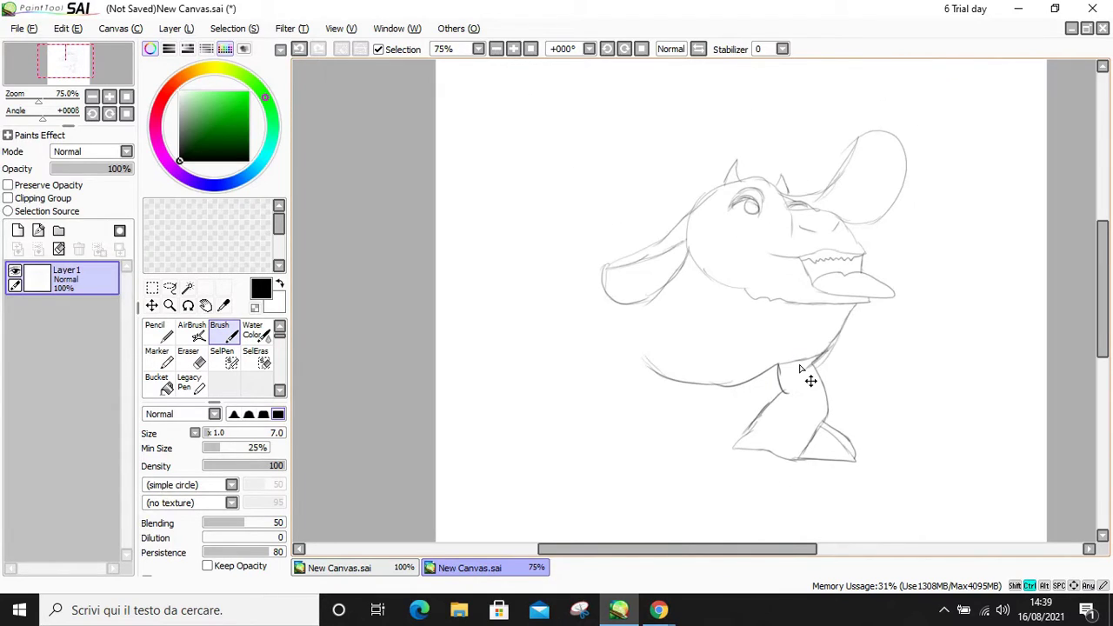
# Step: Draw the far front leg below the chest, with its bent outline and a long pointed foot, behind the near front leg
pyautogui.scroll(2, 799, 365)
pyautogui.press('Right')
pyautogui.press('Right')
pyautogui.press('Right')
pyautogui.press('Right')
pyautogui.press('Right')
pyautogui.press('Right')
pyautogui.press('Right')
pyautogui.press('Right')
pyautogui.moveTo(648, 333)
pyautogui.mouseDown()
pyautogui.moveTo(740, 380)
pyautogui.moveTo(721, 439)
pyautogui.mouseUp()
pyautogui.moveTo(739, 480)
pyautogui.mouseDown()
pyautogui.moveTo(702, 496)
pyautogui.moveTo(685, 483)
pyautogui.mouseUp()
pyautogui.moveTo(730, 442)
pyautogui.mouseDown()
pyautogui.moveTo(812, 480)
pyautogui.moveTo(773, 502)
pyautogui.mouseUp()
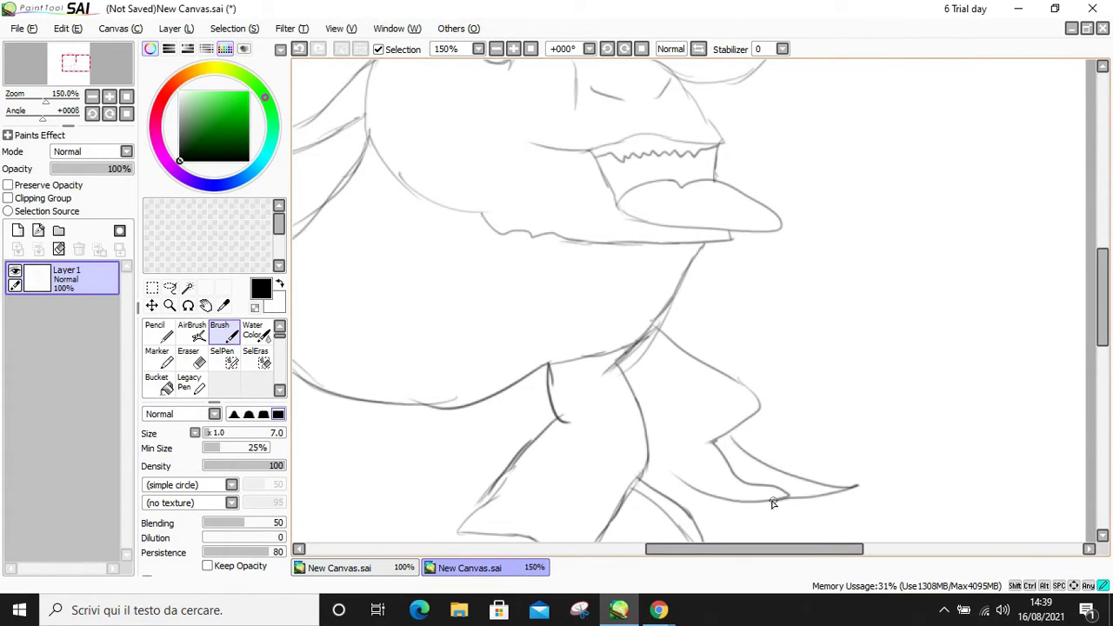
pyautogui.moveTo(731, 443)
pyautogui.mouseDown()
pyautogui.moveTo(675, 461)
pyautogui.moveTo(682, 470)
pyautogui.mouseUp()
pyautogui.moveTo(636, 423)
pyautogui.mouseDown()
pyautogui.moveTo(648, 407)
pyautogui.moveTo(628, 387)
pyautogui.moveTo(644, 425)
pyautogui.mouseUp()
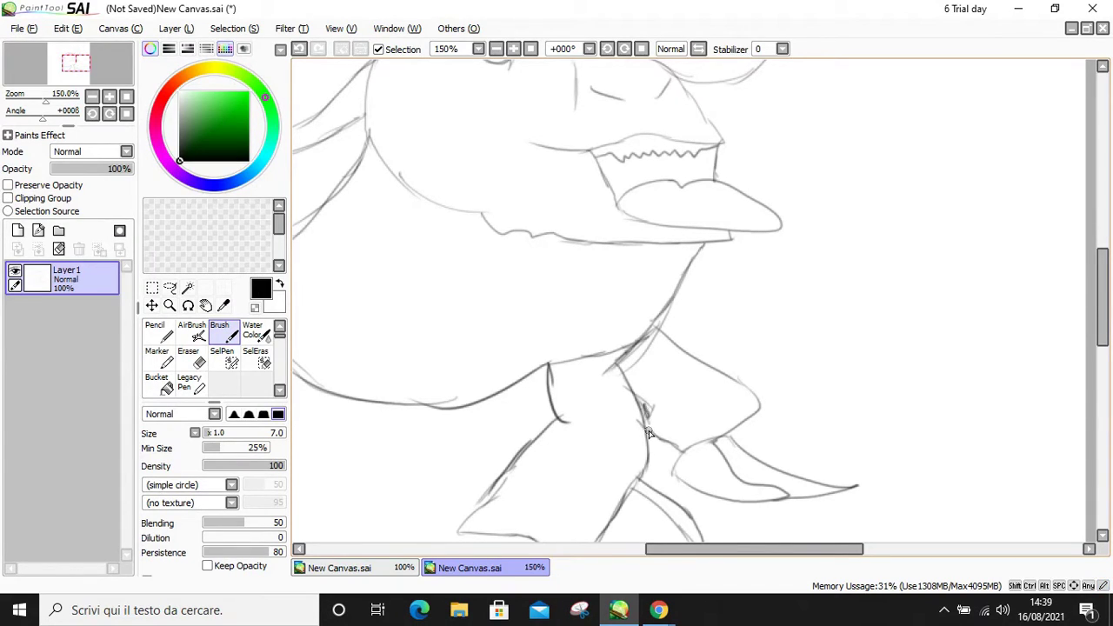
# Step: Draw the rounded rump as one large curve from below the ear down to the back of the hind thigh
pyautogui.hscroll(-3, 547, 342)
pyautogui.scroll(-3, 547, 342)
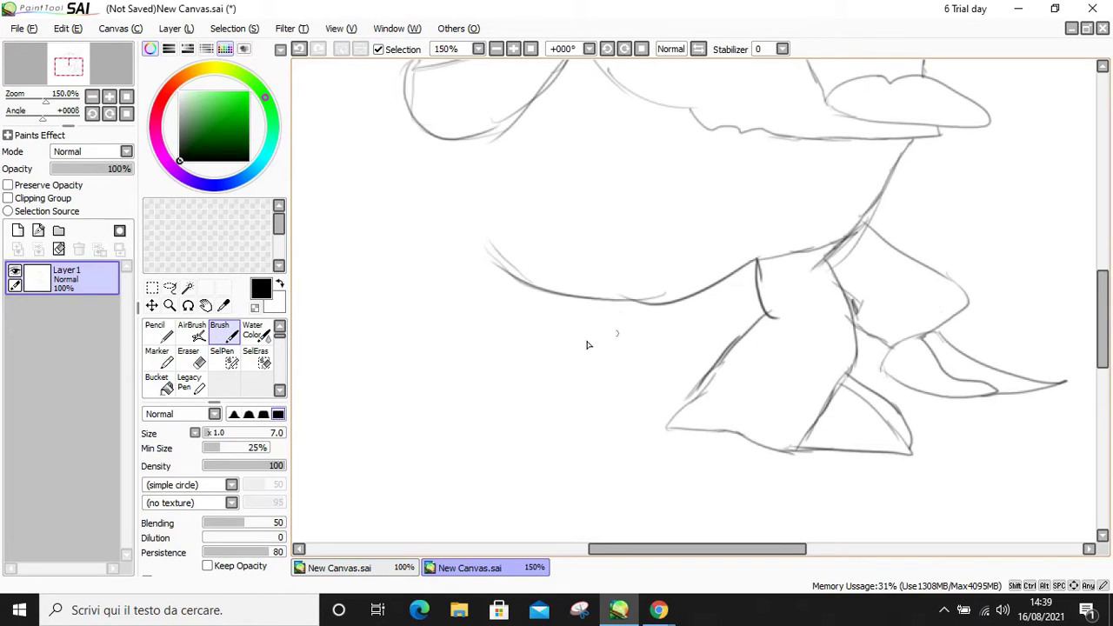
pyautogui.hscroll(-2, 512, 338)
pyautogui.moveTo(598, 155)
pyautogui.mouseDown()
pyautogui.moveTo(513, 207)
pyautogui.moveTo(484, 343)
pyautogui.moveTo(513, 395)
pyautogui.mouseUp()
# Step: Draw the near hind leg from the thigh down to a long, pointed foot resting flat on the ground
pyautogui.scroll(-3, 527, 380)
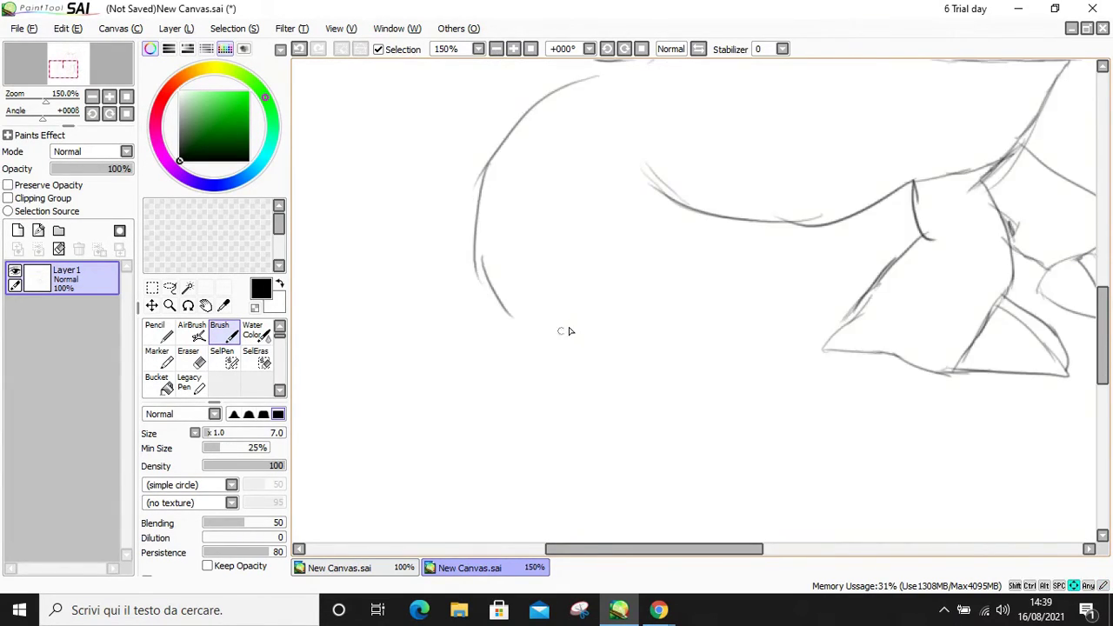
pyautogui.moveTo(660, 207)
pyautogui.mouseDown()
pyautogui.moveTo(556, 396)
pyautogui.moveTo(485, 436)
pyautogui.mouseUp()
pyautogui.moveTo(552, 397)
pyautogui.mouseDown()
pyautogui.moveTo(635, 412)
pyautogui.moveTo(702, 463)
pyautogui.moveTo(495, 481)
pyautogui.moveTo(445, 426)
pyautogui.moveTo(572, 390)
pyautogui.moveTo(584, 394)
pyautogui.moveTo(458, 419)
pyautogui.moveTo(726, 432)
pyautogui.moveTo(709, 461)
pyautogui.mouseUp()
pyautogui.hotkey('ctrl', 'z')
pyautogui.hotkey('ctrl', 'z')
pyautogui.moveTo(569, 385)
pyautogui.mouseDown()
pyautogui.moveTo(773, 439)
pyautogui.moveTo(709, 455)
pyautogui.moveTo(771, 447)
pyautogui.mouseUp()
pyautogui.press('Down')
pyautogui.press('Up')
pyautogui.press('Up')
pyautogui.moveTo(508, 312); pyautogui.dragTo(444, 457)
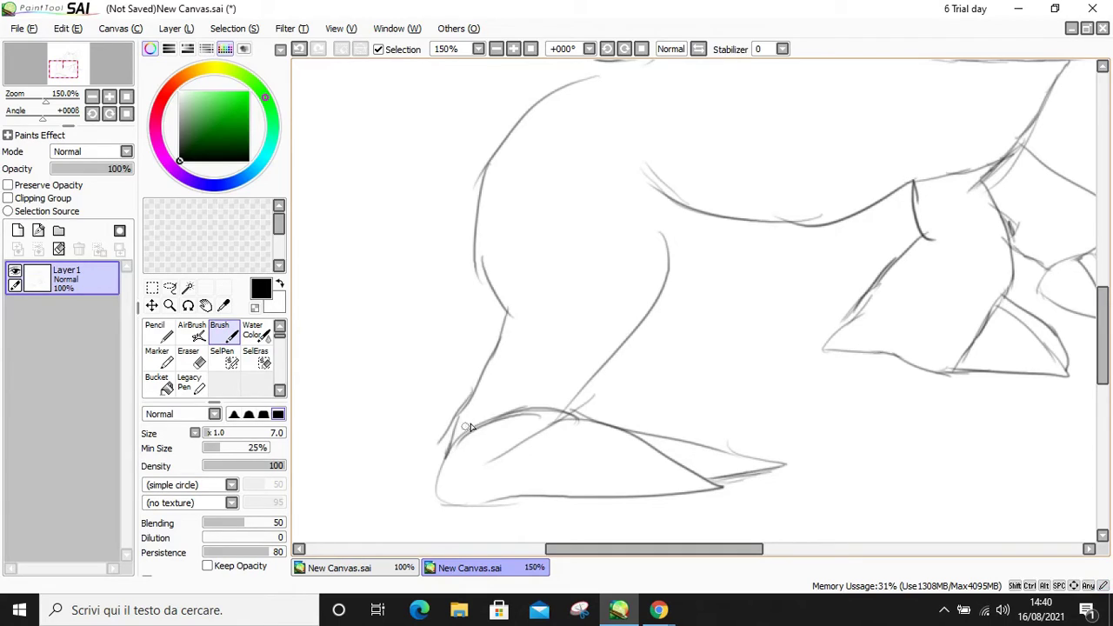
# Step: Draw the line joining the front of the near hind leg to the underside of the belly
pyautogui.hscroll(5, 591, 342)
pyautogui.moveTo(509, 323)
pyautogui.mouseDown()
pyautogui.moveTo(597, 281)
pyautogui.moveTo(673, 219)
pyautogui.moveTo(609, 284)
pyautogui.mouseUp()
pyautogui.hscroll(-1, 575, 316)
pyautogui.hscroll(-5, 574, 316)
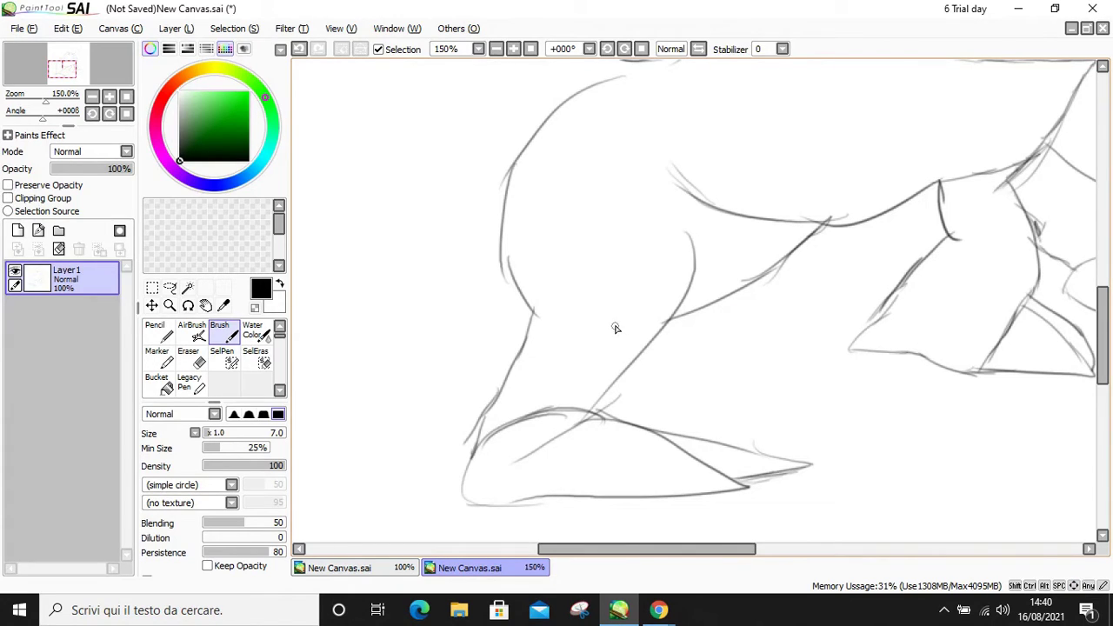
pyautogui.press('Right')
pyautogui.press('Down')
pyautogui.press('Left')
pyautogui.press('Left')
pyautogui.press('Left')
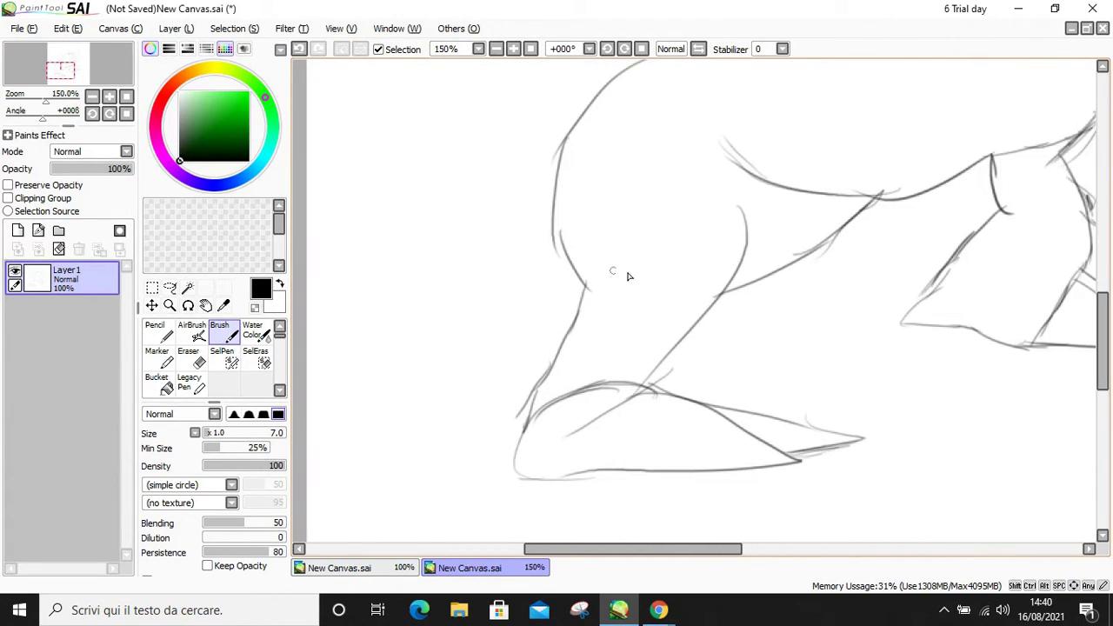
pyautogui.moveTo(780, 269)
pyautogui.mouseDown()
pyautogui.moveTo(729, 344)
pyautogui.moveTo(803, 346)
pyautogui.moveTo(975, 415)
pyautogui.moveTo(672, 381)
pyautogui.mouseUp()
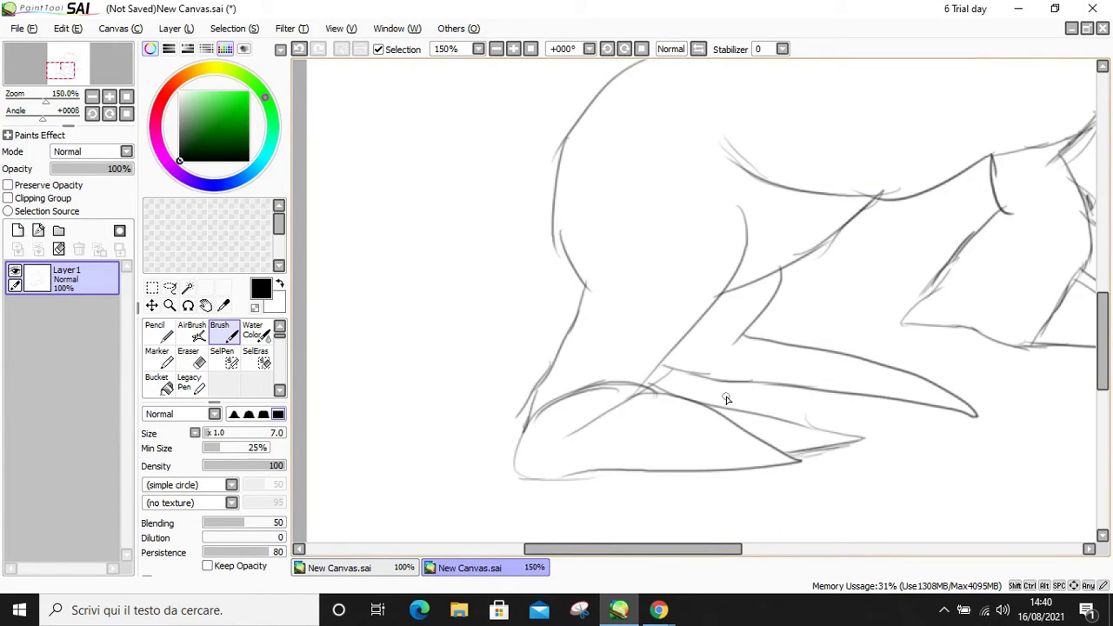
pyautogui.hotkey('ctrl', 'z')
pyautogui.hotkey('ctrl', 'z')
pyautogui.hotkey('ctrl', 'z')
pyautogui.hotkey('ctrl', 'z')
# Step: Draw the far hind leg between the near hind leg and the front legs, ending in a flat, pointed foot
pyautogui.hscroll(1, 727, 398)
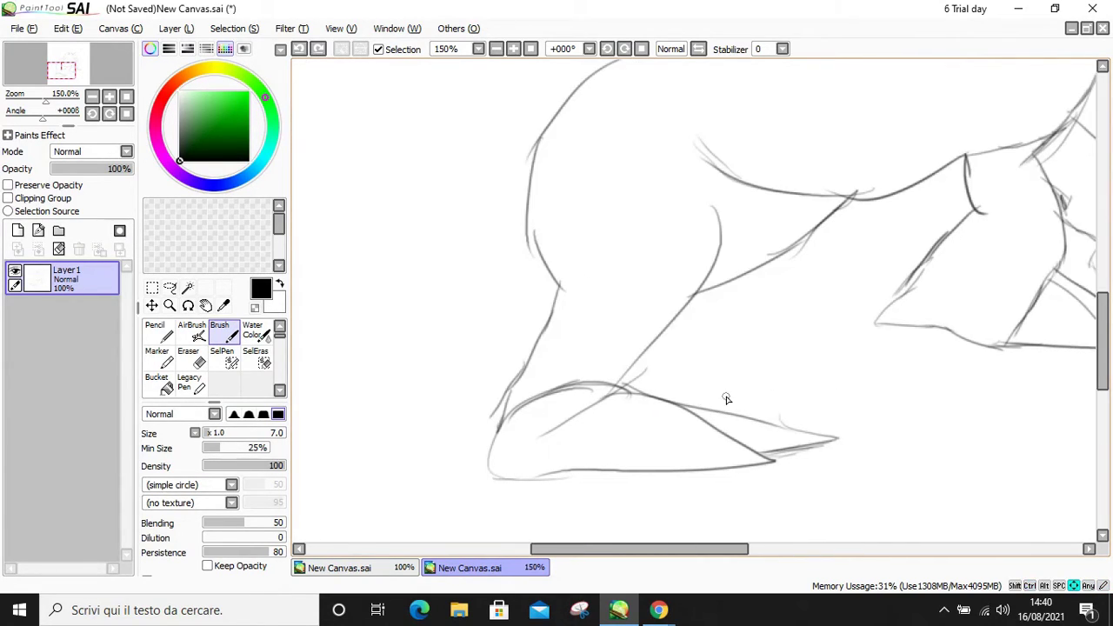
pyautogui.hscroll(5, 726, 399)
pyautogui.moveTo(607, 359)
pyautogui.mouseDown()
pyautogui.moveTo(714, 406)
pyautogui.moveTo(575, 388)
pyautogui.mouseUp()
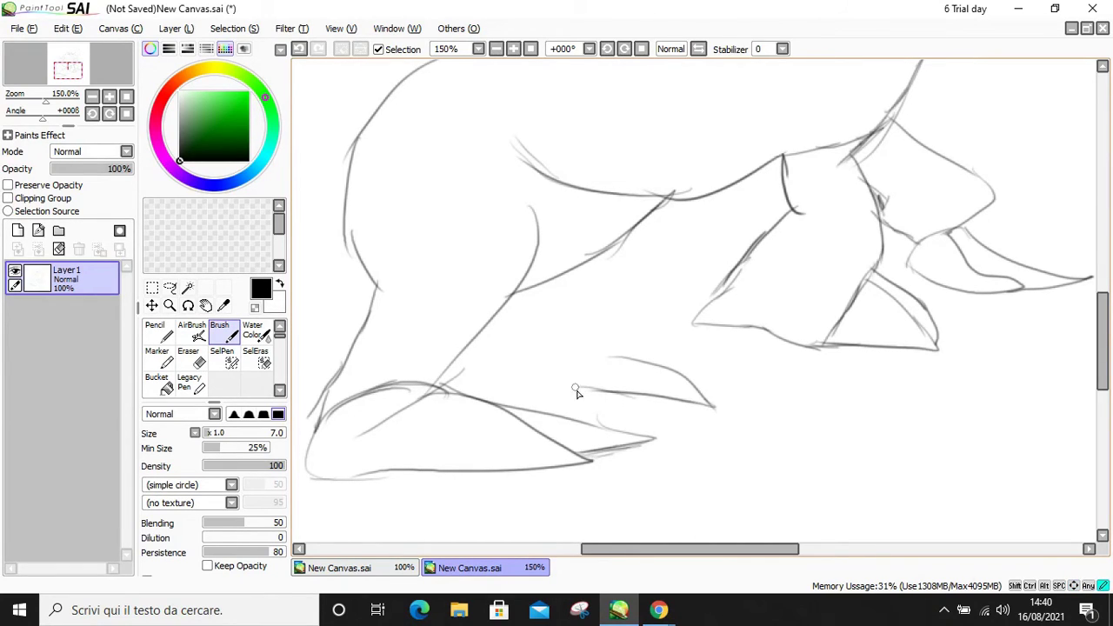
pyautogui.moveTo(611, 354); pyautogui.dragTo(723, 386)
pyautogui.moveTo(601, 383)
pyautogui.mouseDown()
pyautogui.moveTo(621, 359)
pyautogui.moveTo(643, 359)
pyautogui.moveTo(582, 365)
pyautogui.moveTo(608, 351)
pyautogui.moveTo(593, 300)
pyautogui.moveTo(567, 298)
pyautogui.moveTo(615, 250)
pyautogui.mouseUp()
pyautogui.moveTo(538, 293)
pyautogui.mouseDown()
pyautogui.moveTo(492, 326)
pyautogui.moveTo(508, 296)
pyautogui.moveTo(492, 322)
pyautogui.moveTo(579, 391)
pyautogui.moveTo(709, 410)
pyautogui.mouseUp()
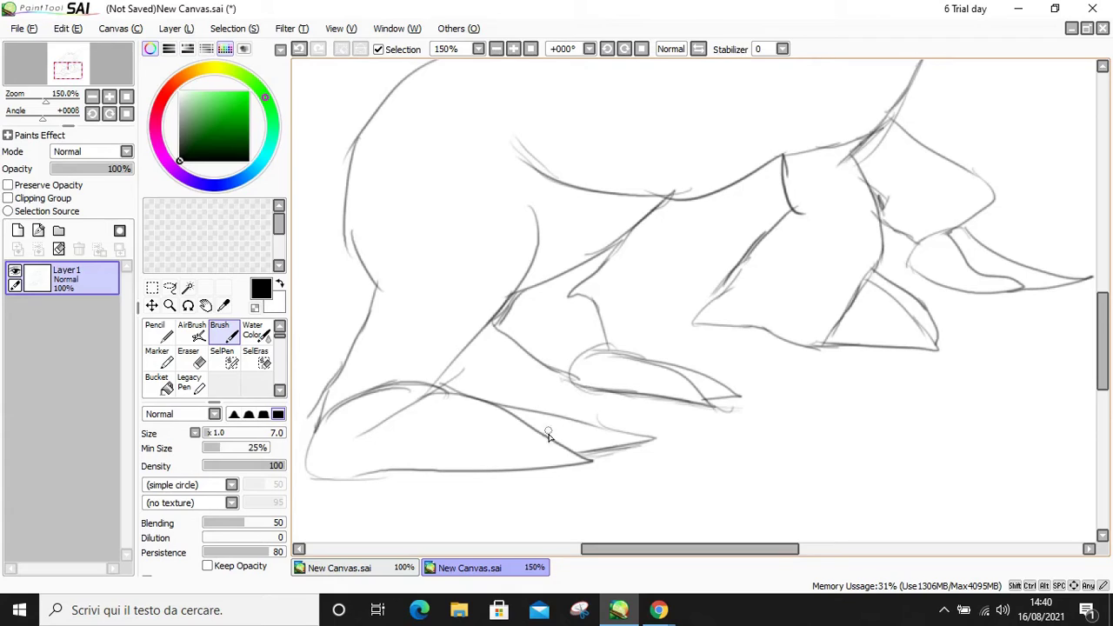
# Step: Extend the rump line beneath the ear and draw the arched back from the head, around the ear, down to the rump
pyautogui.press('Up')
pyautogui.press('Up')
pyautogui.press('Up')
pyautogui.press('Up')
pyautogui.press('Up')
pyautogui.press('Up')
pyautogui.press('Left')
pyautogui.press('Left')
pyautogui.press('Left')
pyautogui.press('Left')
pyautogui.press('Left')
pyautogui.press('Left')
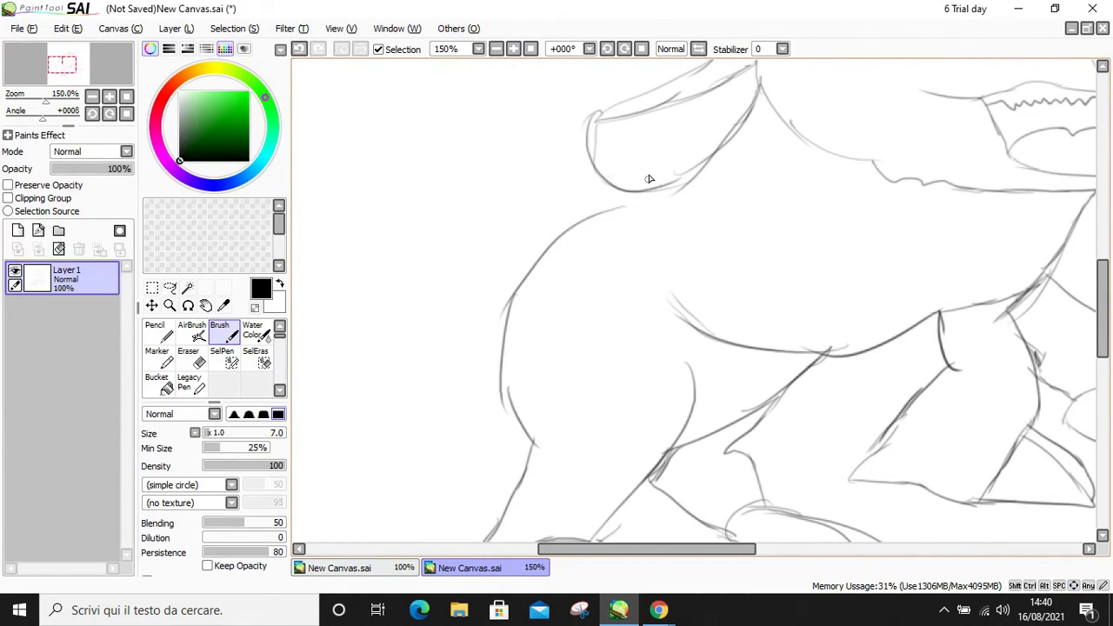
pyautogui.moveTo(615, 211); pyautogui.dragTo(691, 192)
pyautogui.scroll(5, 586, 217)
pyautogui.moveTo(767, 154)
pyautogui.mouseDown()
pyautogui.moveTo(619, 204)
pyautogui.moveTo(551, 341)
pyautogui.moveTo(555, 409)
pyautogui.mouseUp()
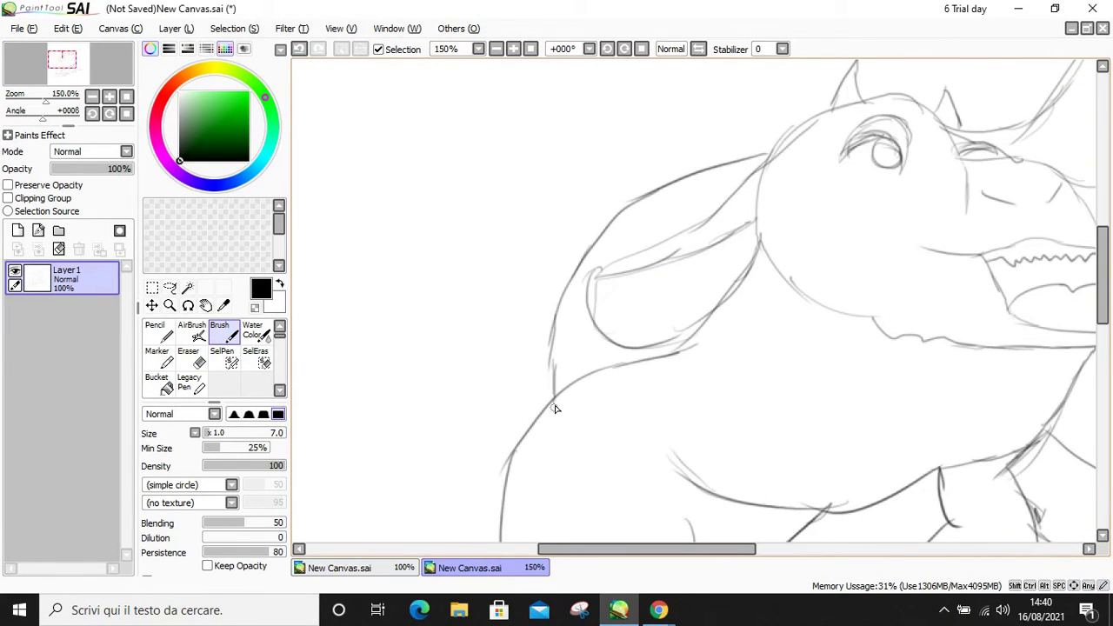
# Step: Draw a rounded bump behind the rump and a curved tail rising upward from it
pyautogui.press('Down')
pyautogui.press('Left')
pyautogui.press('Left')
pyautogui.press('Left')
pyautogui.press('Left')
pyautogui.press('Left')
pyautogui.press('Left')
pyautogui.moveTo(696, 384)
pyautogui.mouseDown()
pyautogui.moveTo(634, 414)
pyautogui.moveTo(635, 474)
pyautogui.moveTo(639, 396)
pyautogui.moveTo(682, 387)
pyautogui.moveTo(630, 216)
pyautogui.moveTo(658, 111)
pyautogui.moveTo(605, 230)
pyautogui.moveTo(651, 375)
pyautogui.mouseUp()
# Step: Draw a pointed, flame-shaped tuft with a jagged lower edge at the end of the tail
pyautogui.scroll(7, 641, 260)
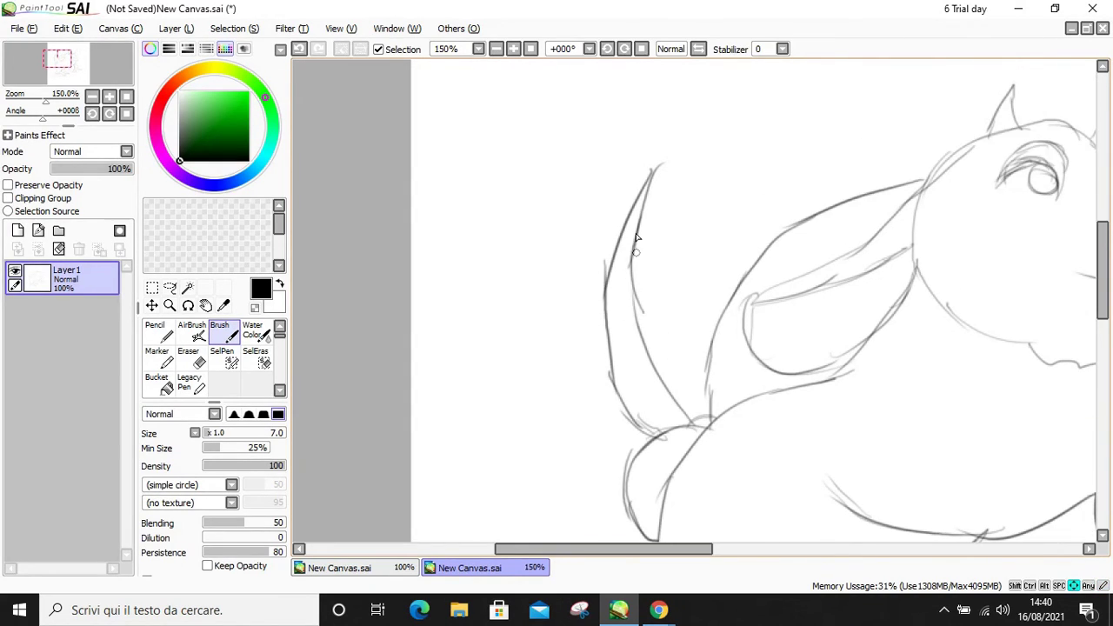
pyautogui.moveTo(658, 294)
pyautogui.mouseDown()
pyautogui.moveTo(657, 175)
pyautogui.moveTo(611, 179)
pyautogui.moveTo(580, 234)
pyautogui.moveTo(585, 290)
pyautogui.moveTo(622, 304)
pyautogui.moveTo(612, 310)
pyautogui.moveTo(653, 294)
pyautogui.moveTo(673, 246)
pyautogui.moveTo(674, 263)
pyautogui.moveTo(661, 210)
pyautogui.moveTo(674, 110)
pyautogui.moveTo(622, 205)
pyautogui.moveTo(605, 190)
pyautogui.moveTo(592, 208)
pyautogui.moveTo(575, 255)
pyautogui.moveTo(584, 304)
pyautogui.mouseUp()
pyautogui.hscroll(4, 590, 274)
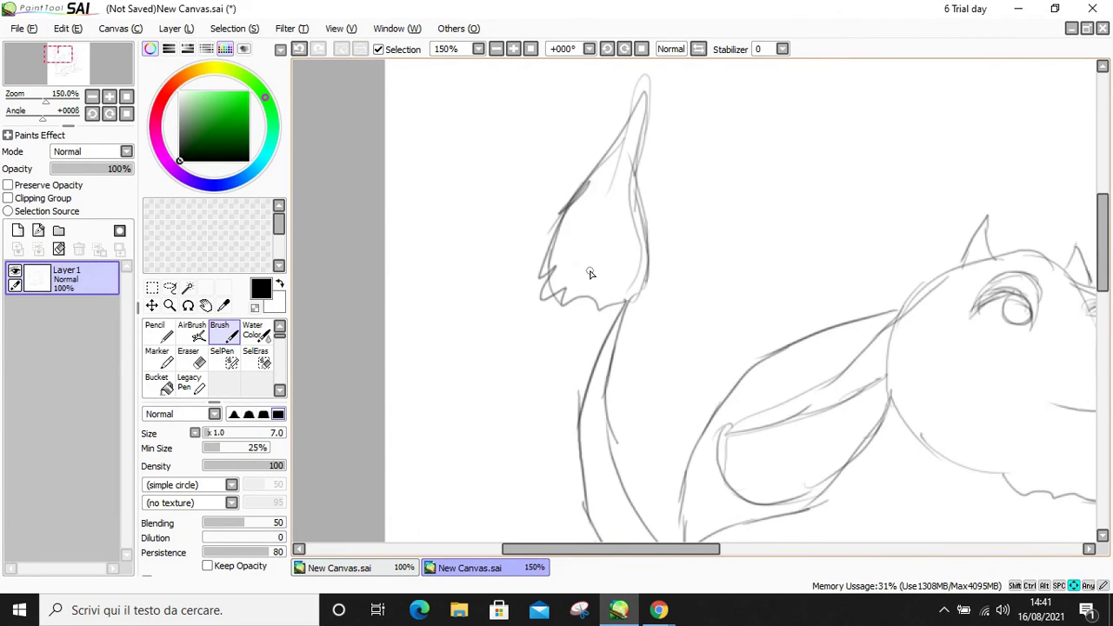
pyautogui.hscroll(3, 590, 273)
pyautogui.scroll(-4, 590, 274)
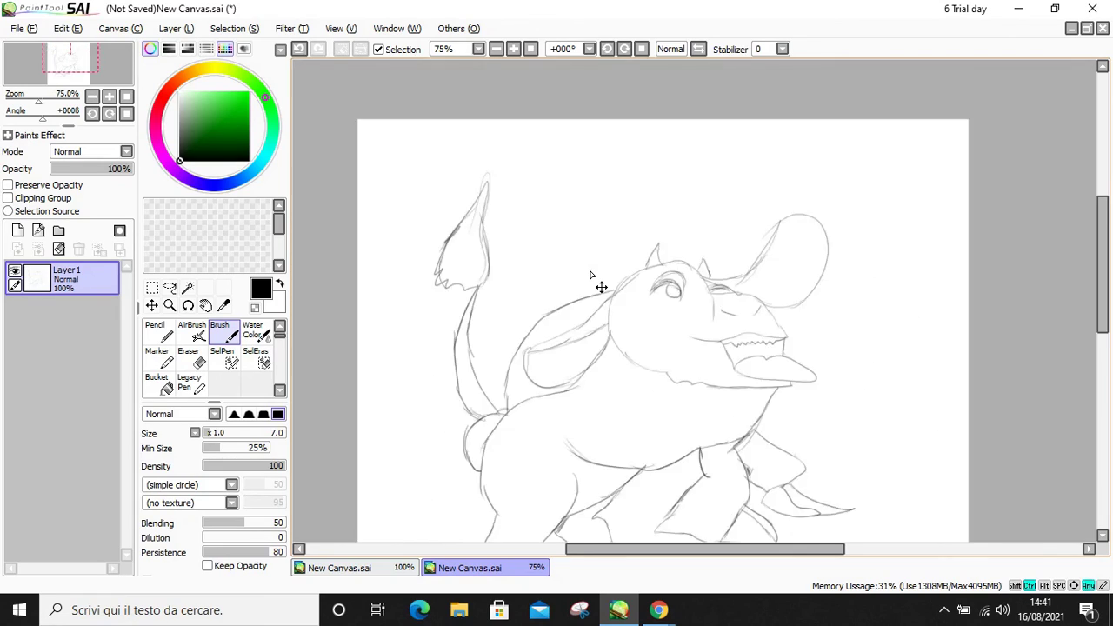
pyautogui.scroll(-2, 590, 274)
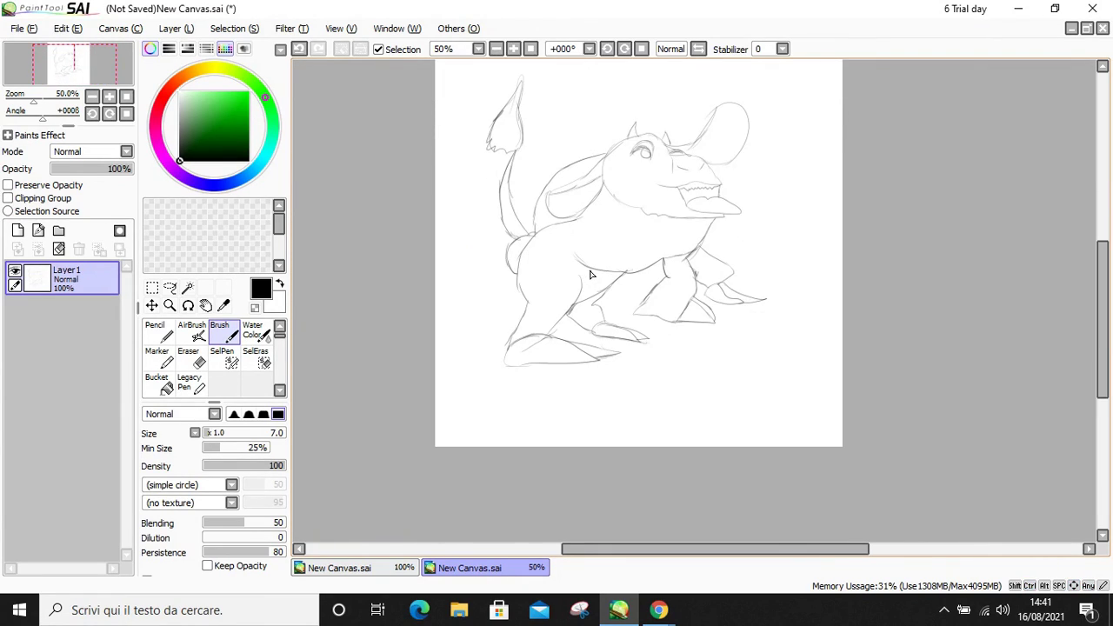